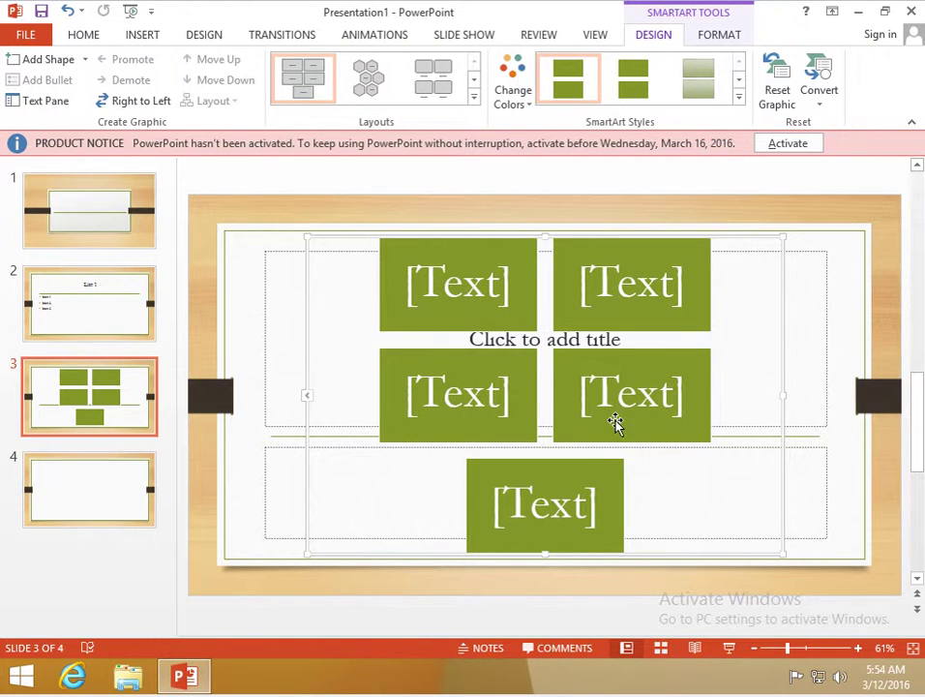
- Select the slide 1 thumbnail to show the empty title slide
click(113, 194)
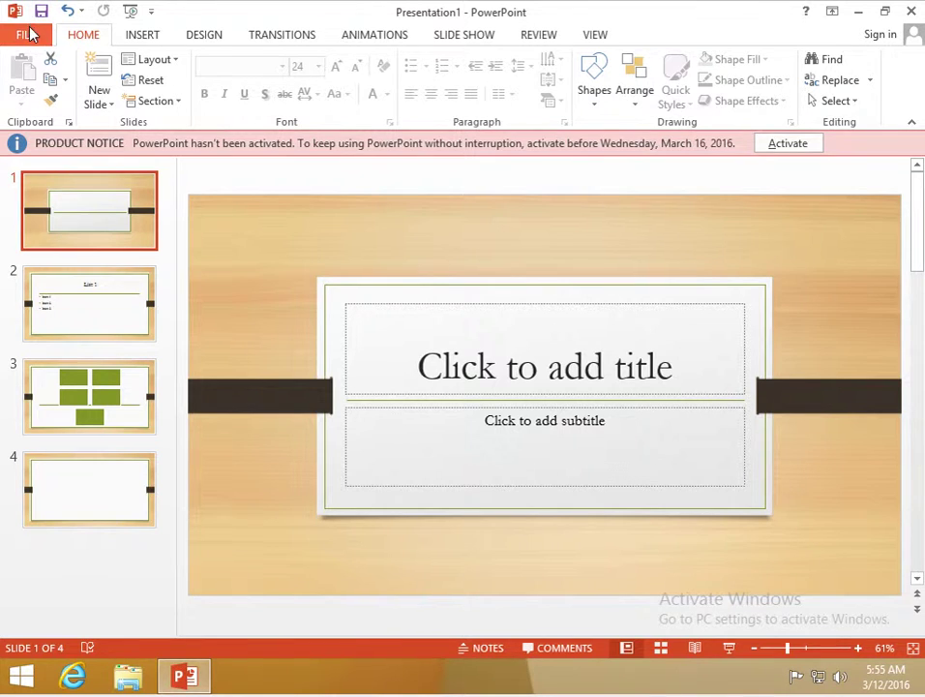
- In the Print settings, set the layout to Full Page Slides
click(30, 34)
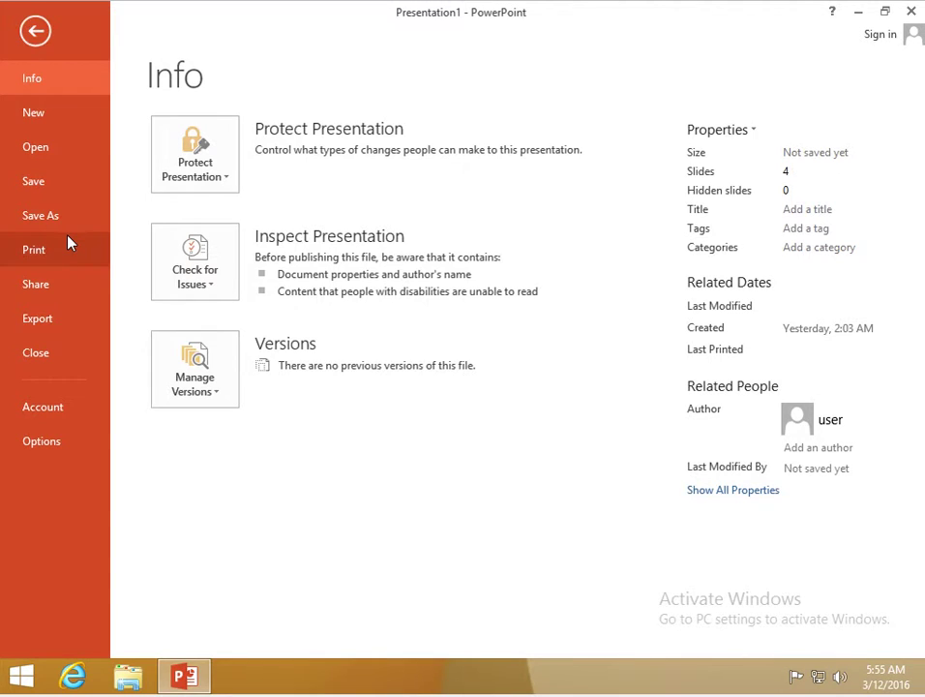
click(34, 250)
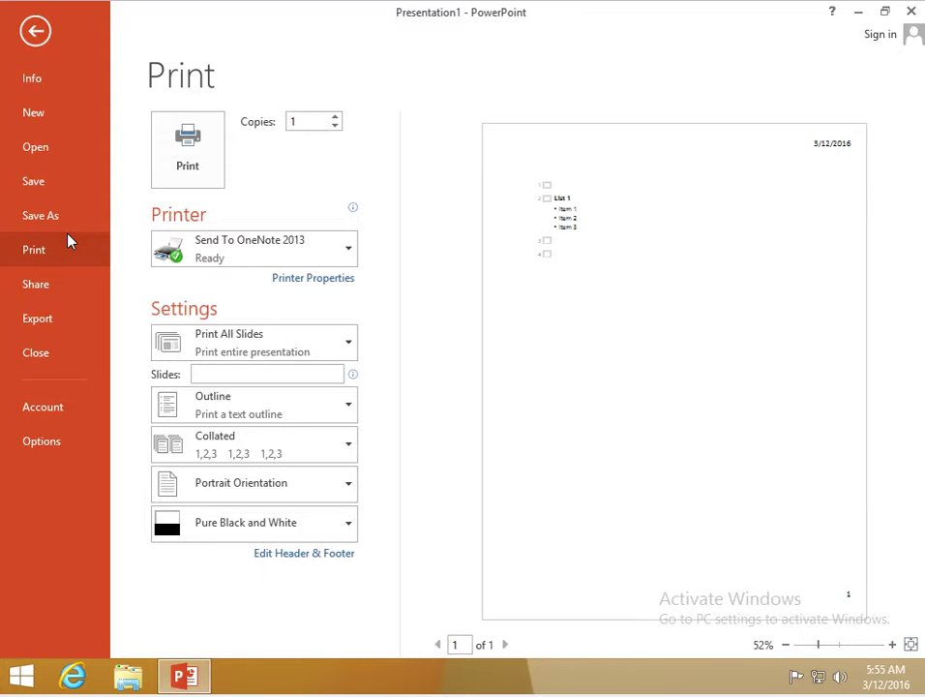
click(295, 399)
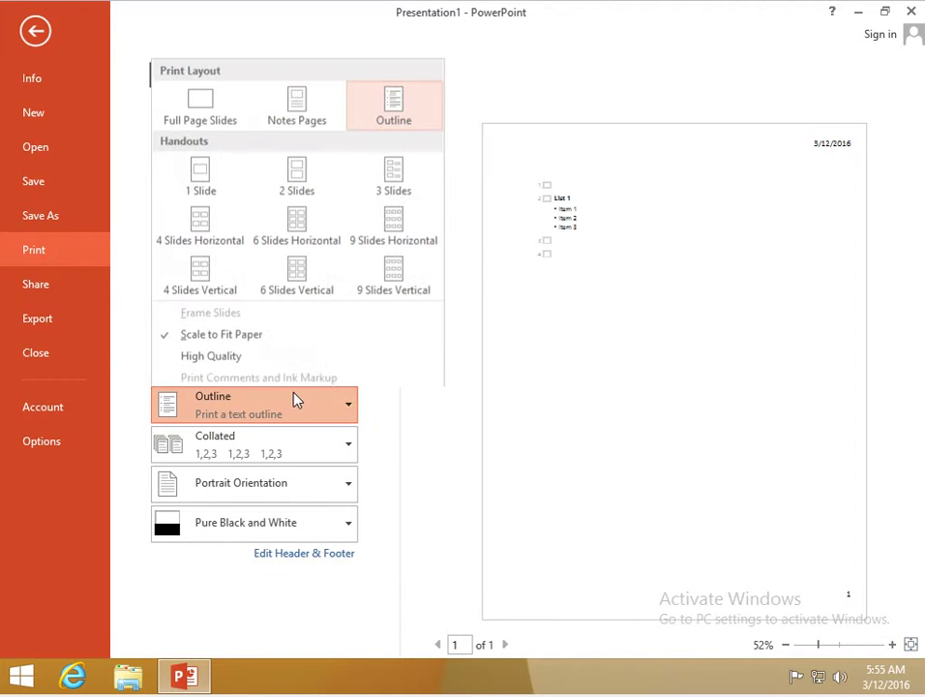
click(211, 123)
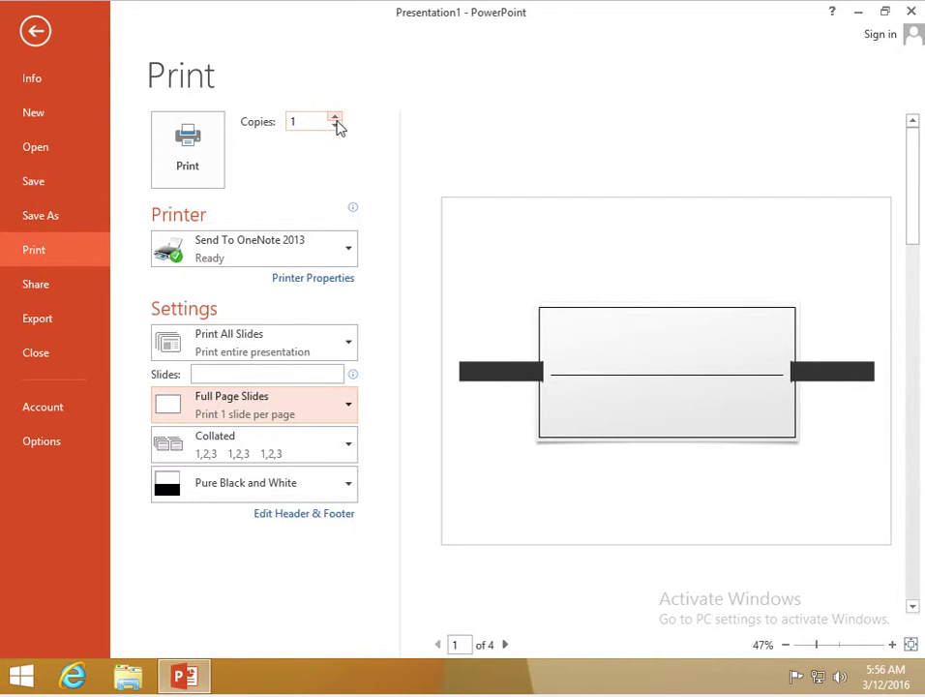
- Set Copies to 10, keeping Send To OneNote 2013 as the printer
double_click(291, 122)
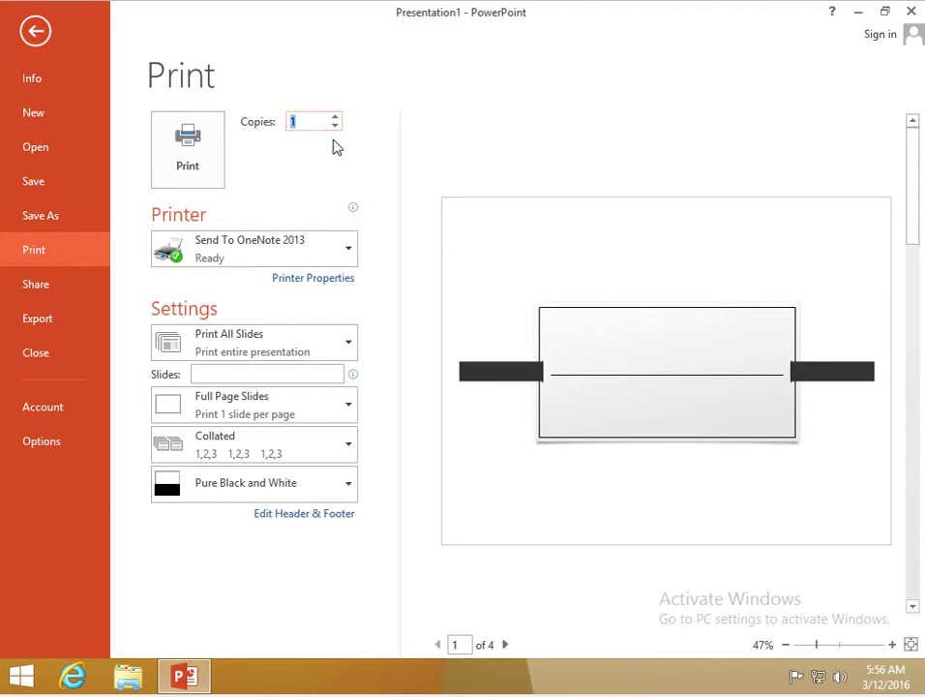
text(10)
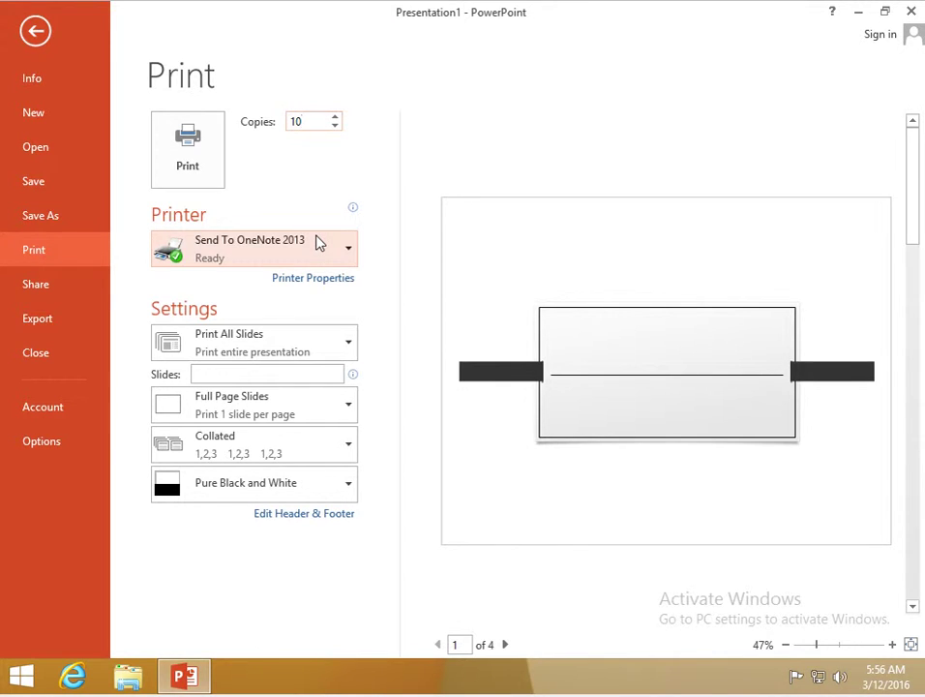
click(319, 242)
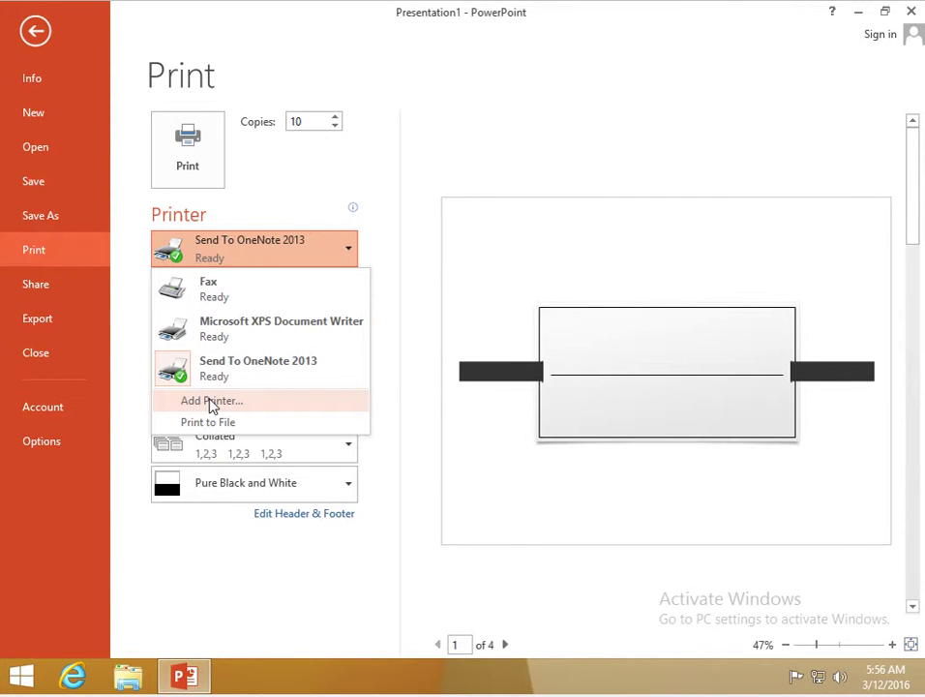
click(350, 253)
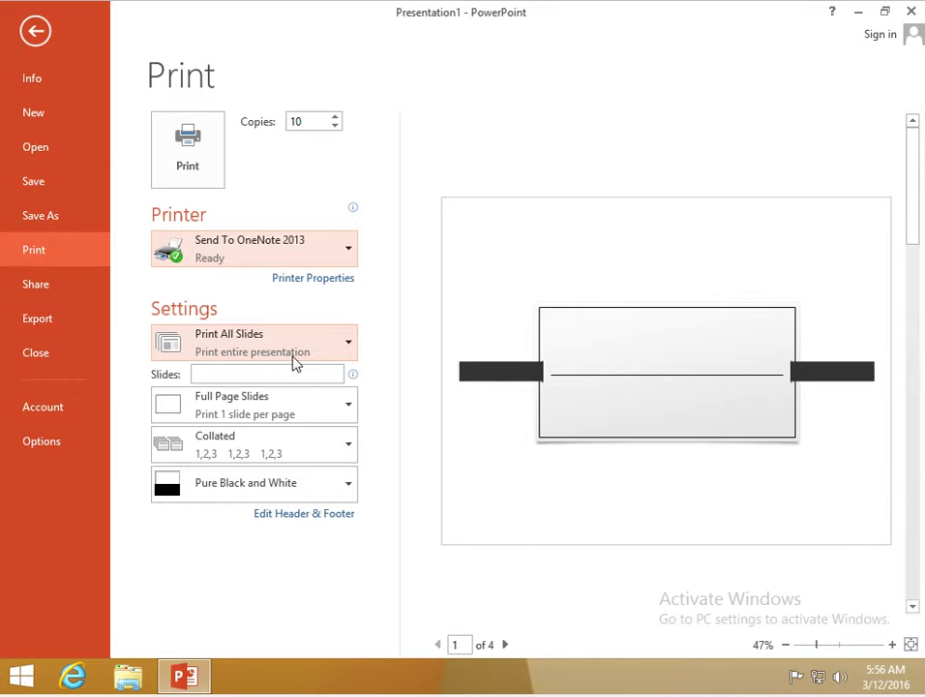
click(296, 358)
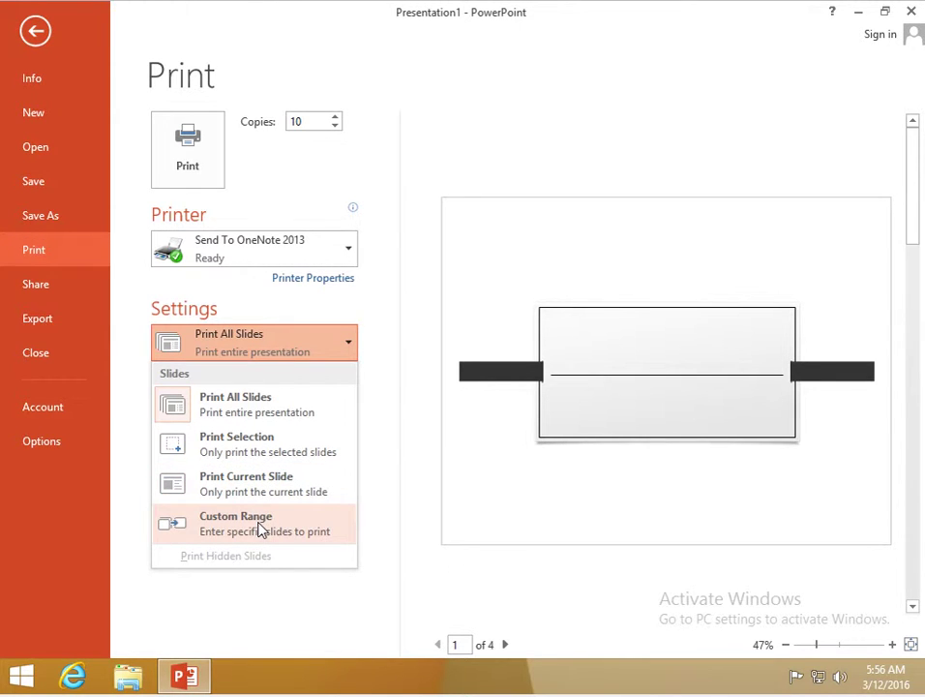
click(312, 358)
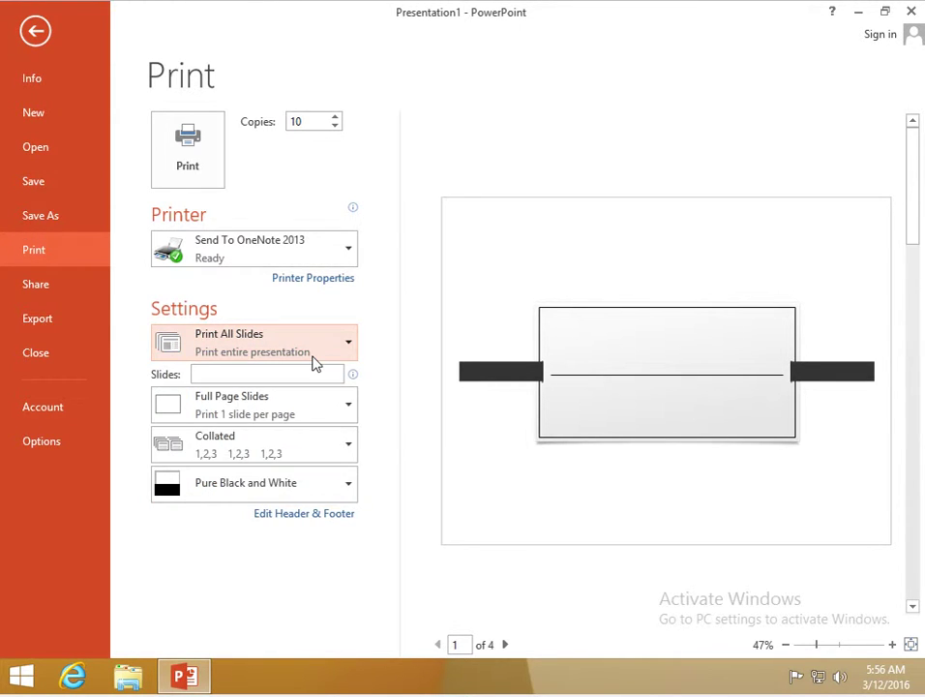
- Switch the print layout to 3 Slides handouts
click(311, 421)
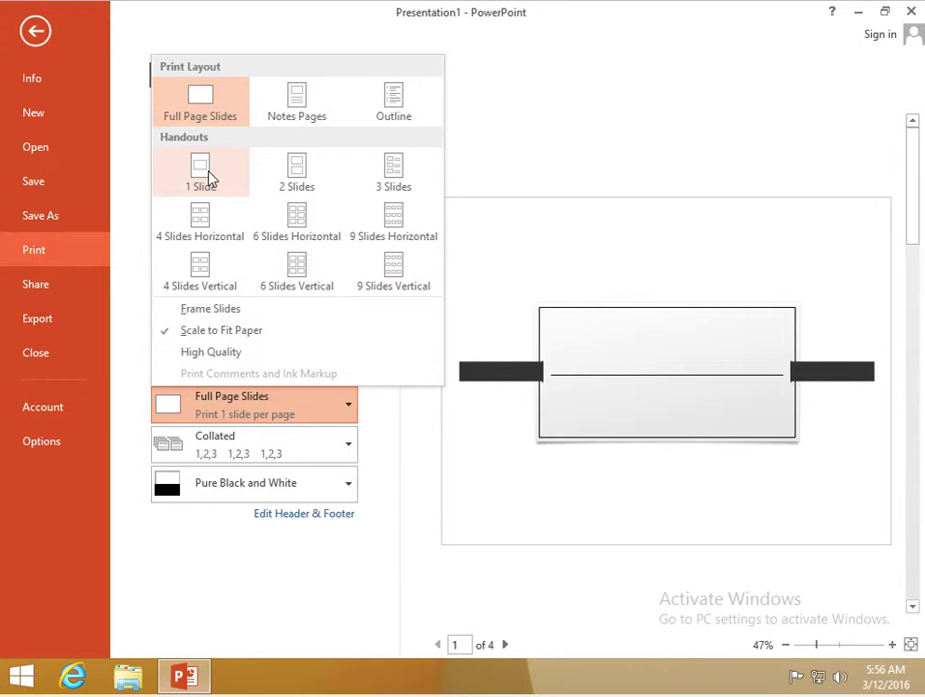
click(395, 176)
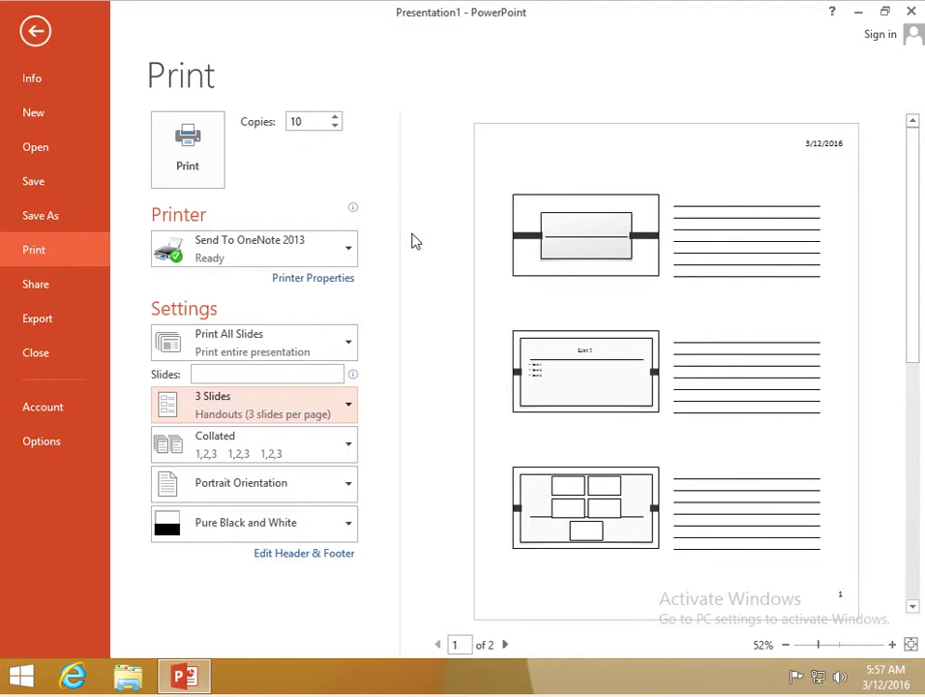
click(346, 420)
- Try 9 Slides Vertical and 9 Slides Horizontal handouts, then choose Notes Pages
click(398, 289)
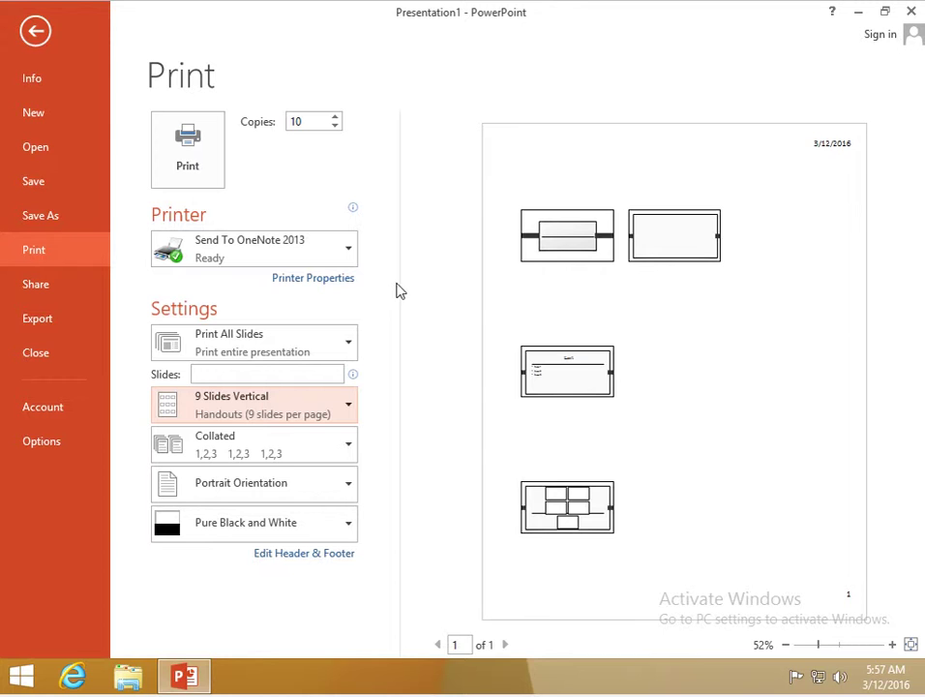
click(350, 424)
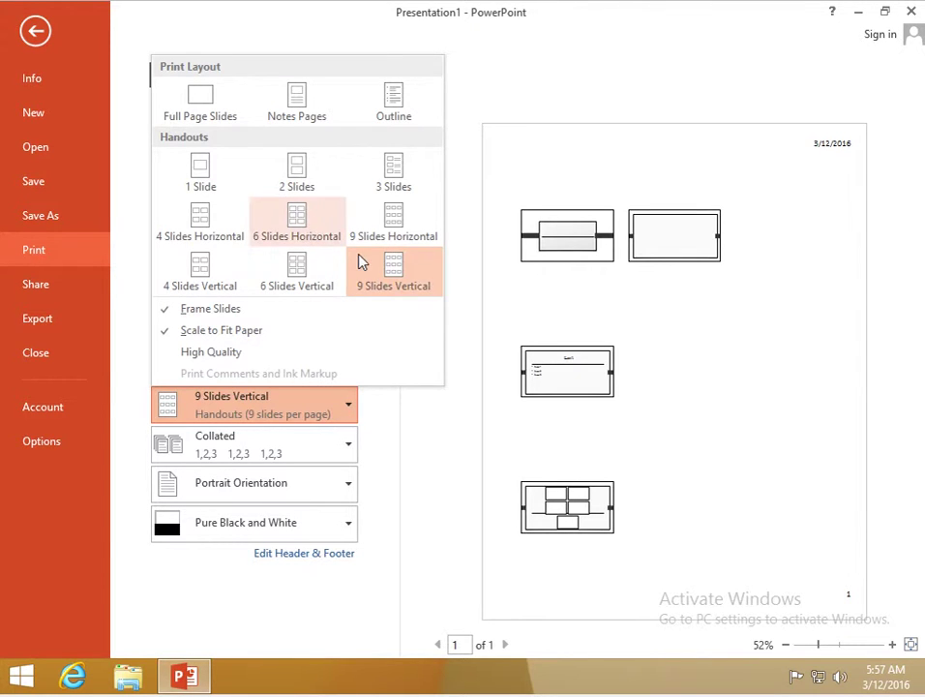
click(397, 216)
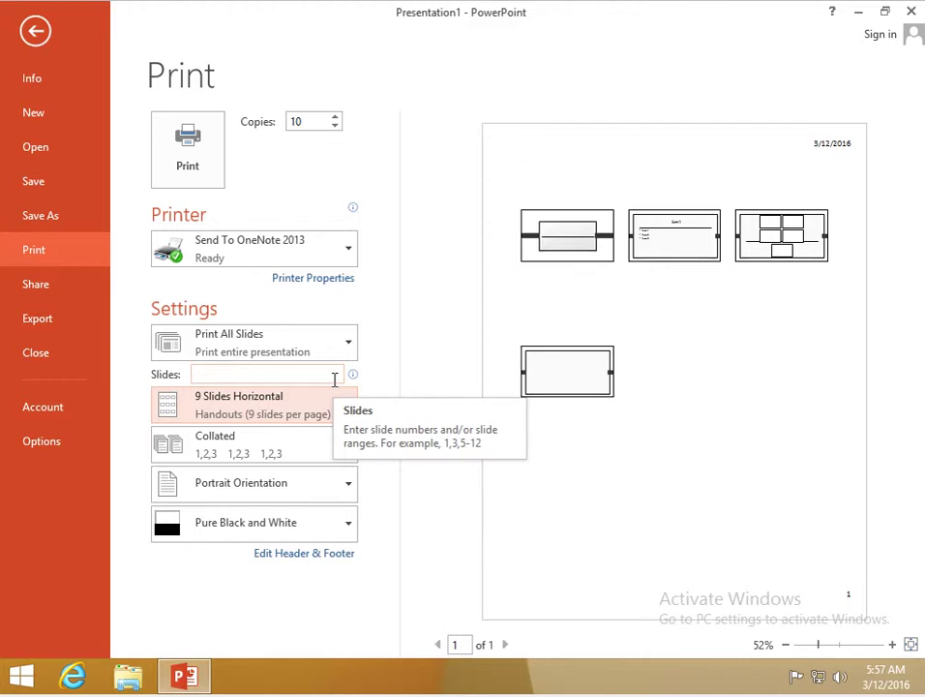
click(281, 417)
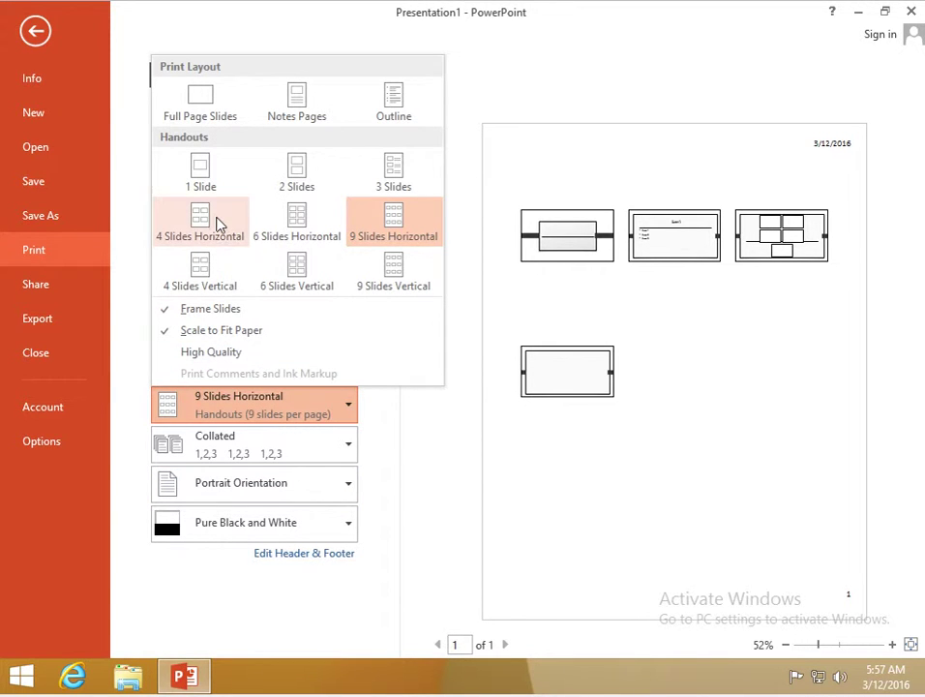
click(289, 118)
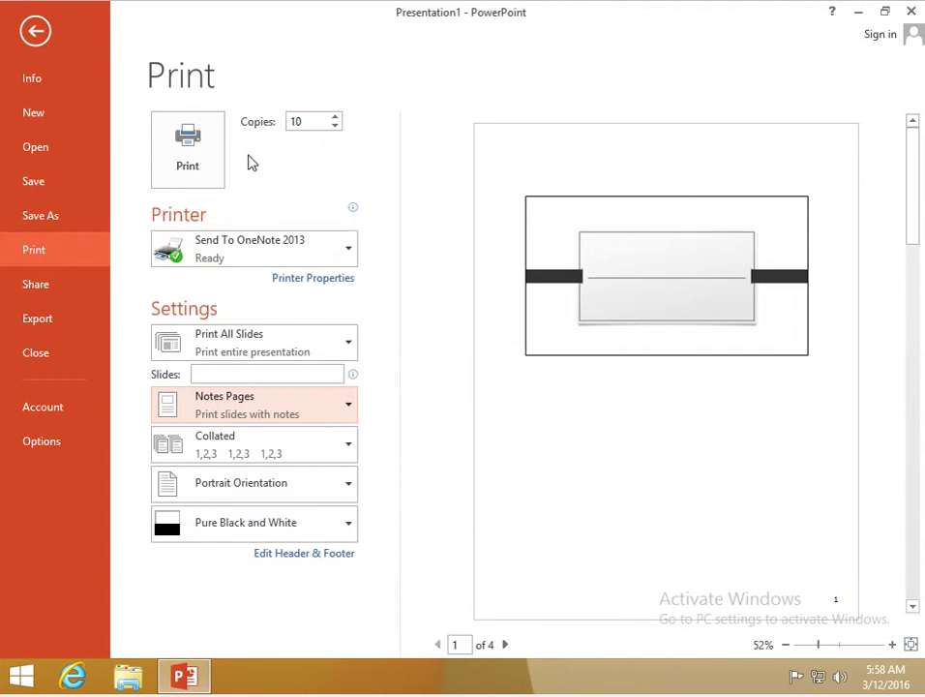
- Leave Backstage, switch to Notes Page view and select slide 1's notes placeholder
click(35, 30)
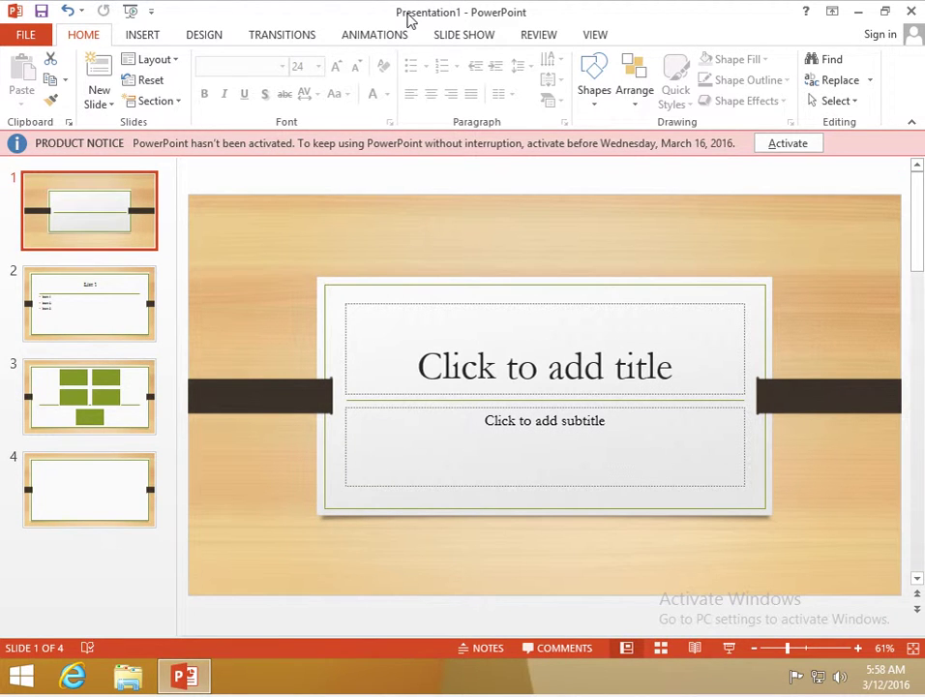
click(589, 38)
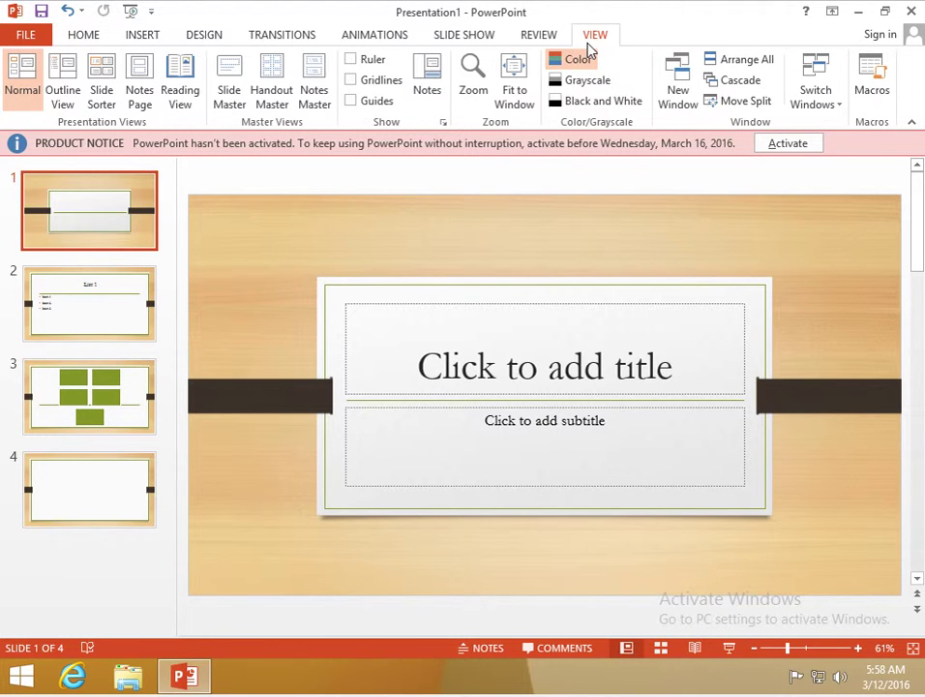
click(143, 92)
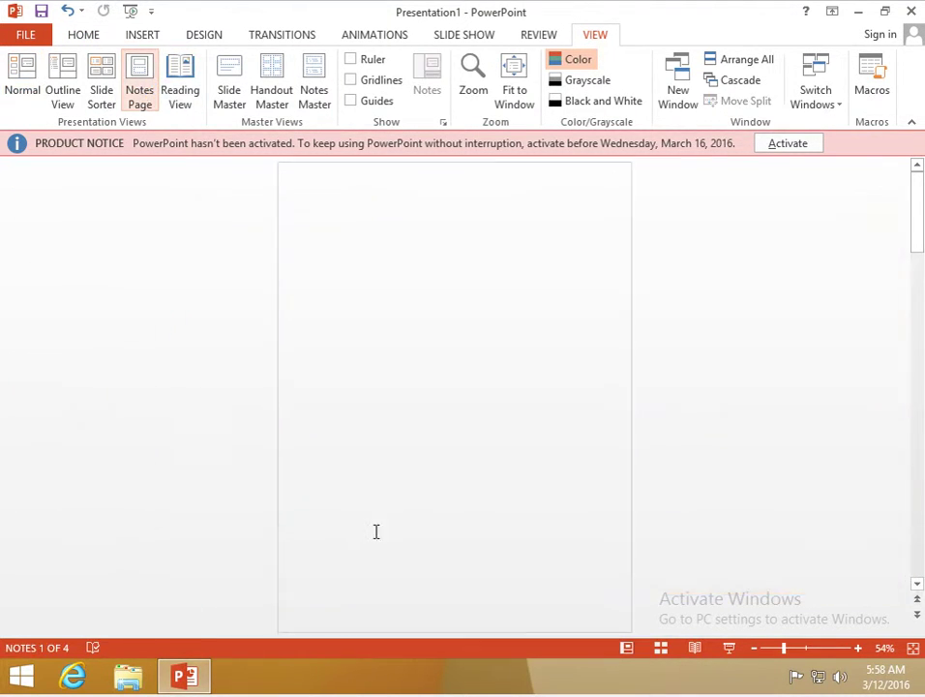
click(425, 459)
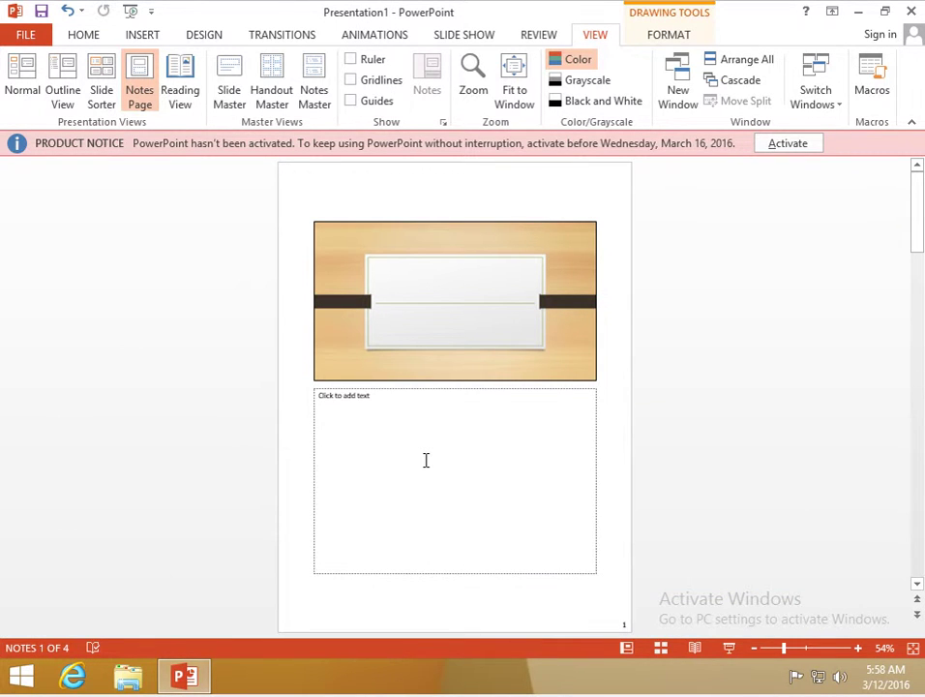
- Type 'Welcome audience and make stupid joke.' into slide 1's notes, zooming the page in
click(393, 402)
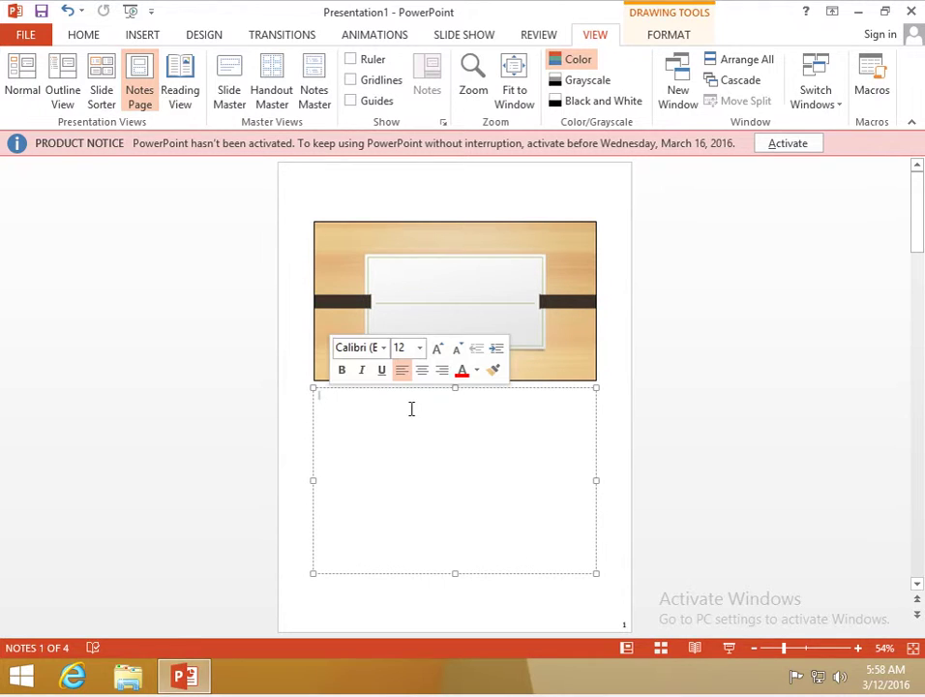
text(Welcome)
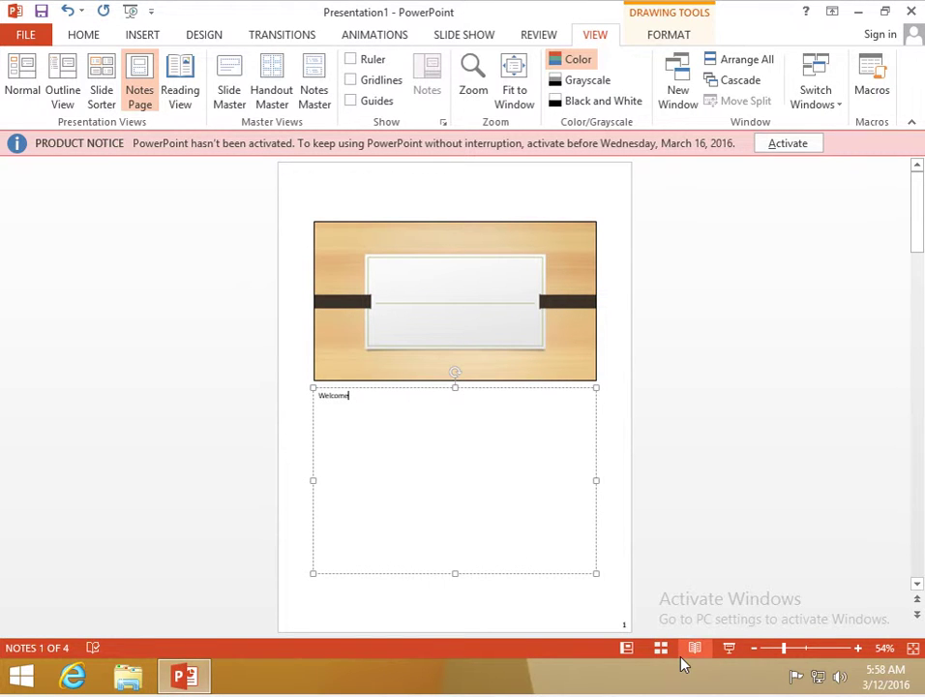
click(857, 647)
click(856, 647)
click(857, 648)
click(856, 647)
click(856, 648)
click(856, 648)
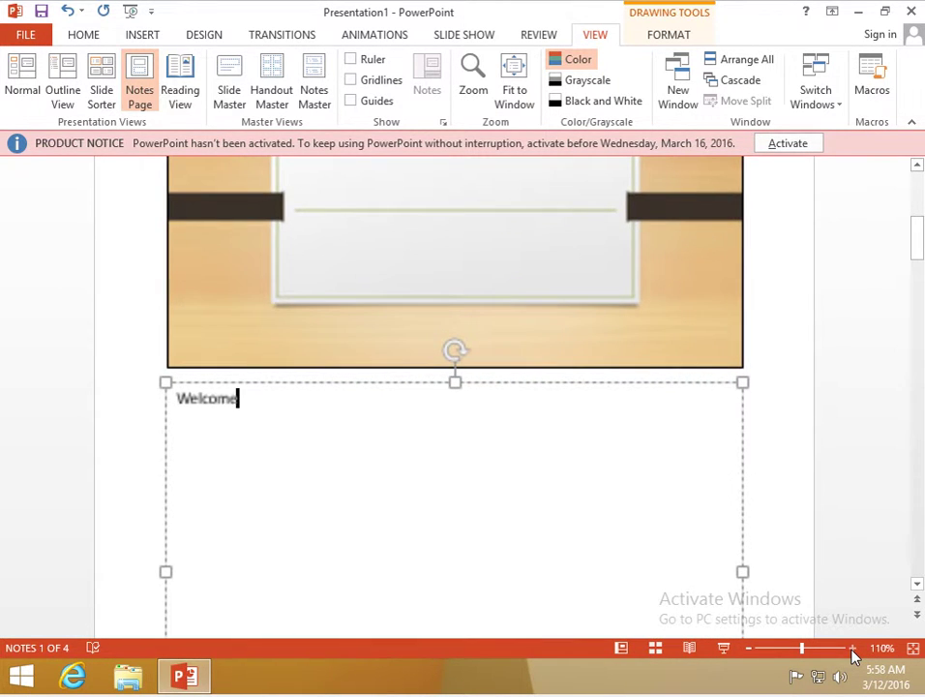
click(852, 648)
click(852, 648)
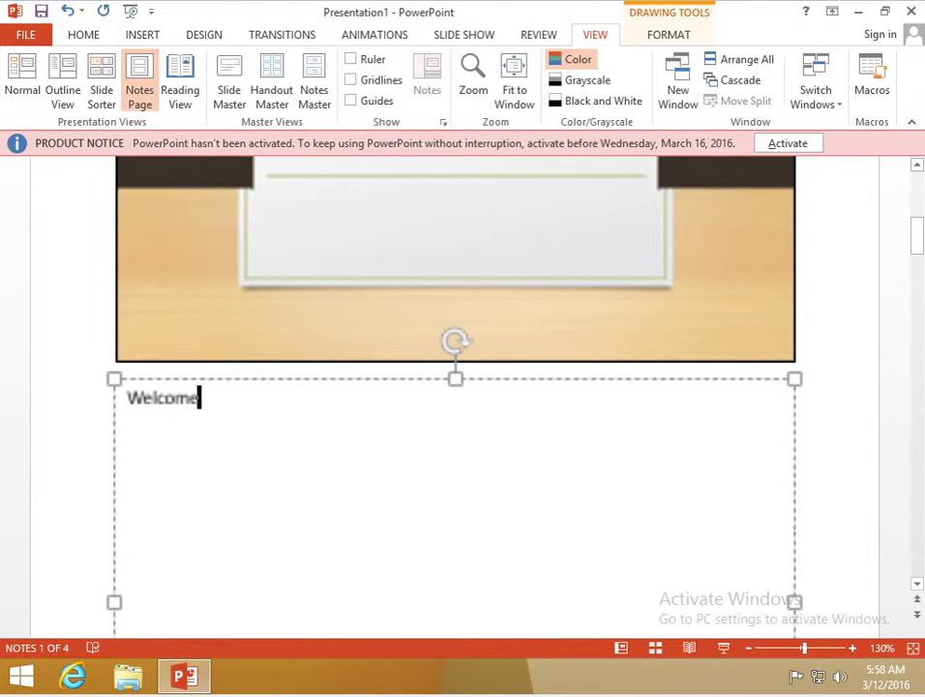
text(audidence and make stuipd)
text( joke.)
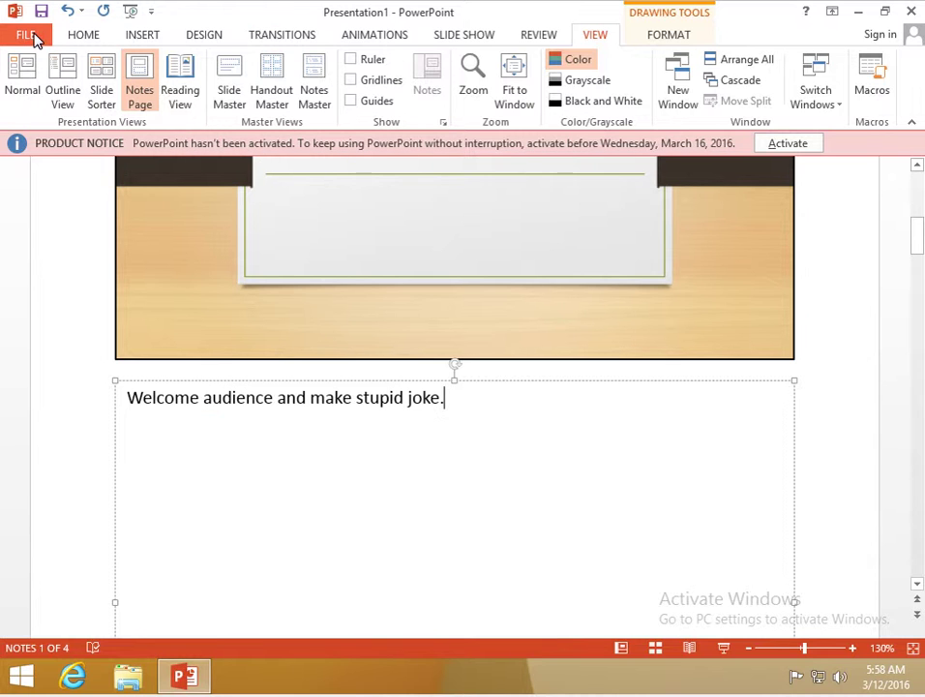
- Return to the Print page to preview the 10-copy notes pages
click(33, 37)
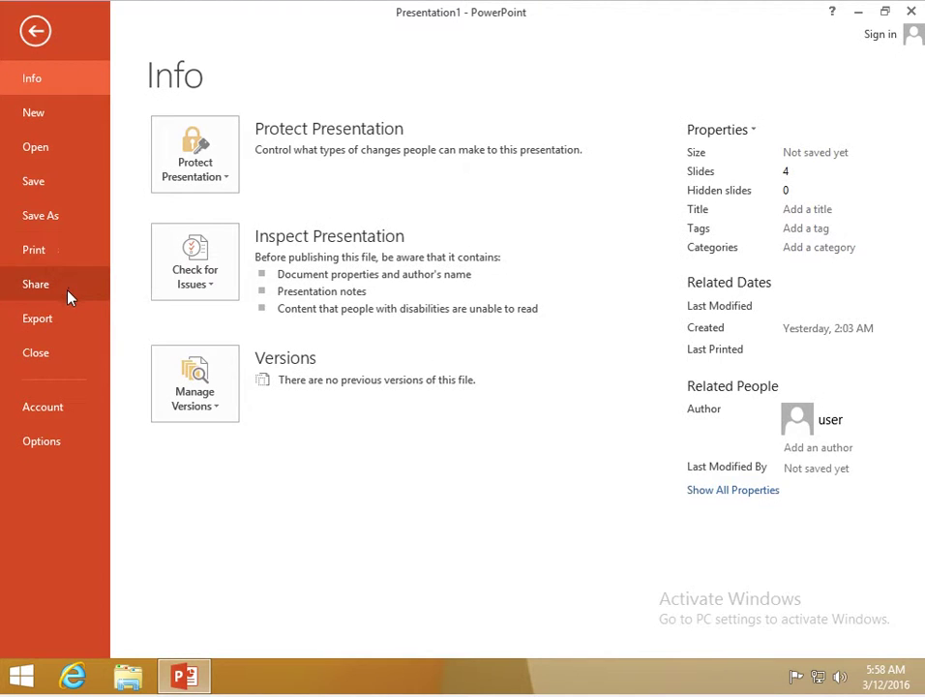
click(58, 256)
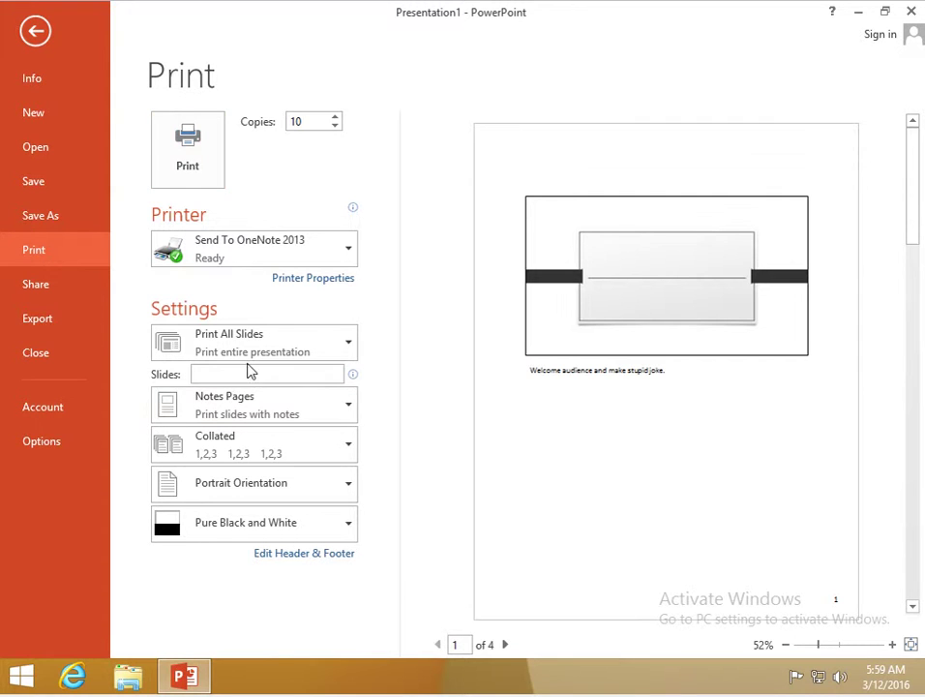
click(251, 449)
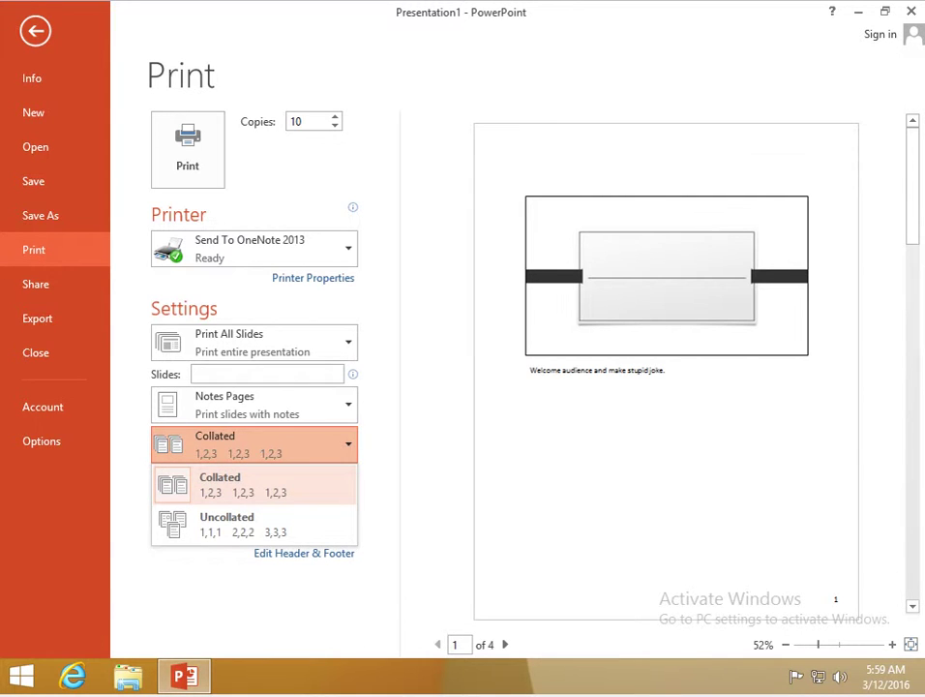
click(246, 540)
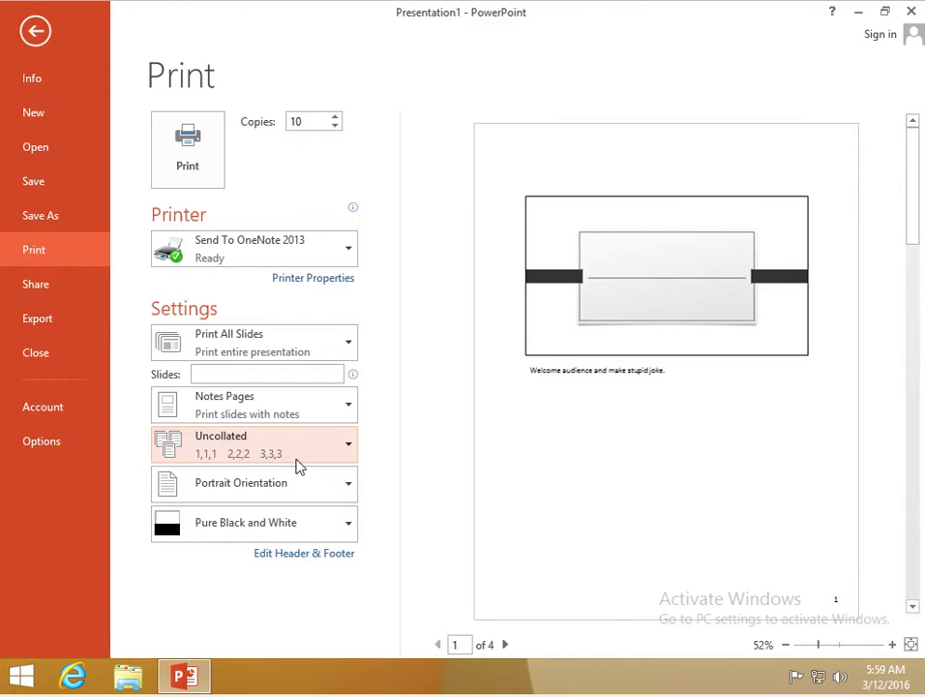
click(297, 466)
click(259, 490)
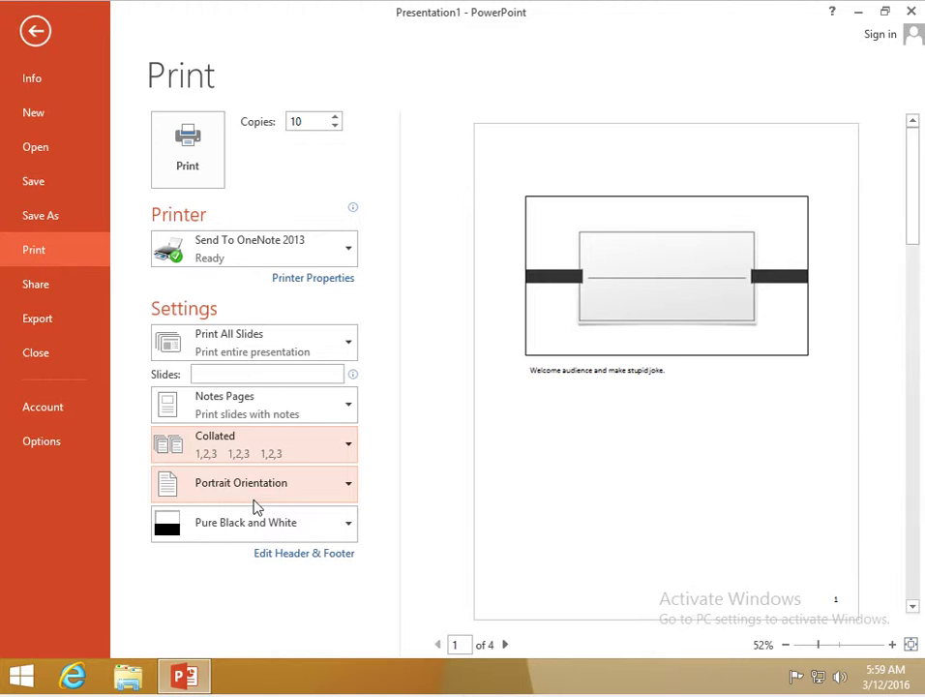
- Set Landscape Orientation and, after briefly trying Grayscale, full Color printing
click(257, 505)
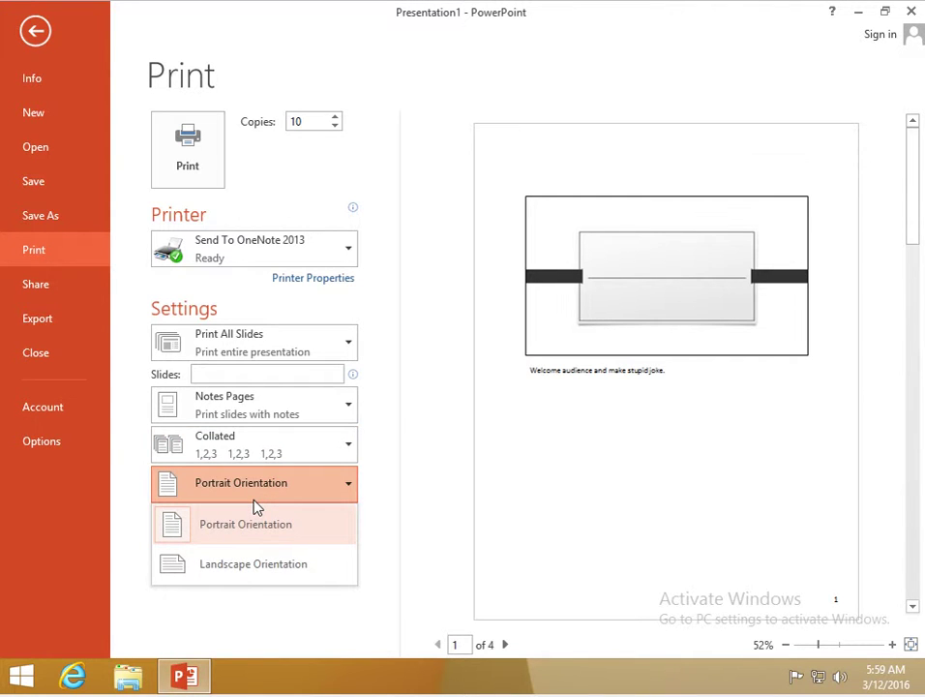
click(264, 565)
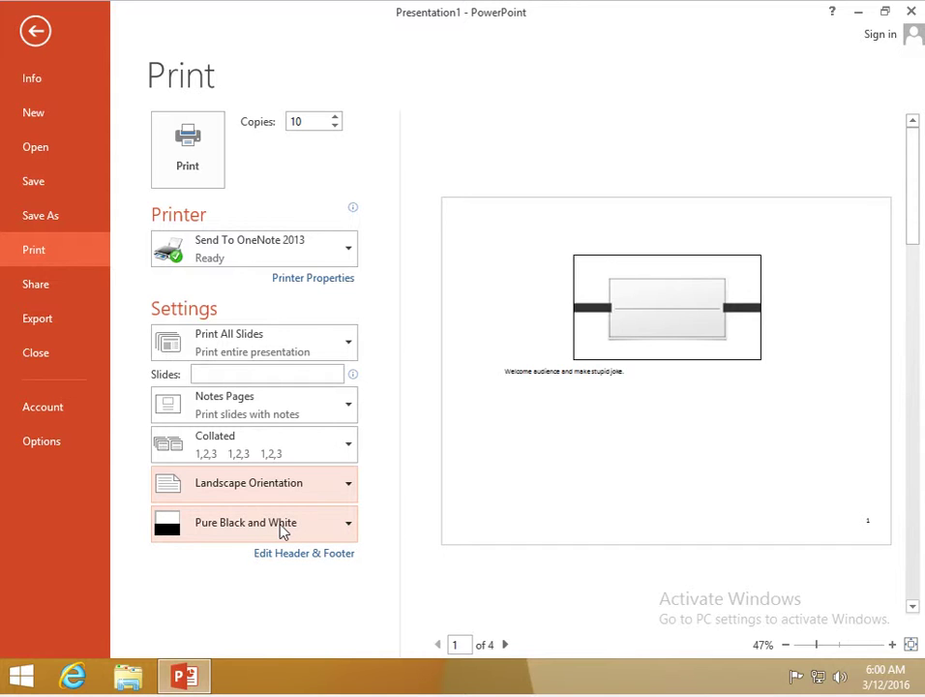
click(282, 530)
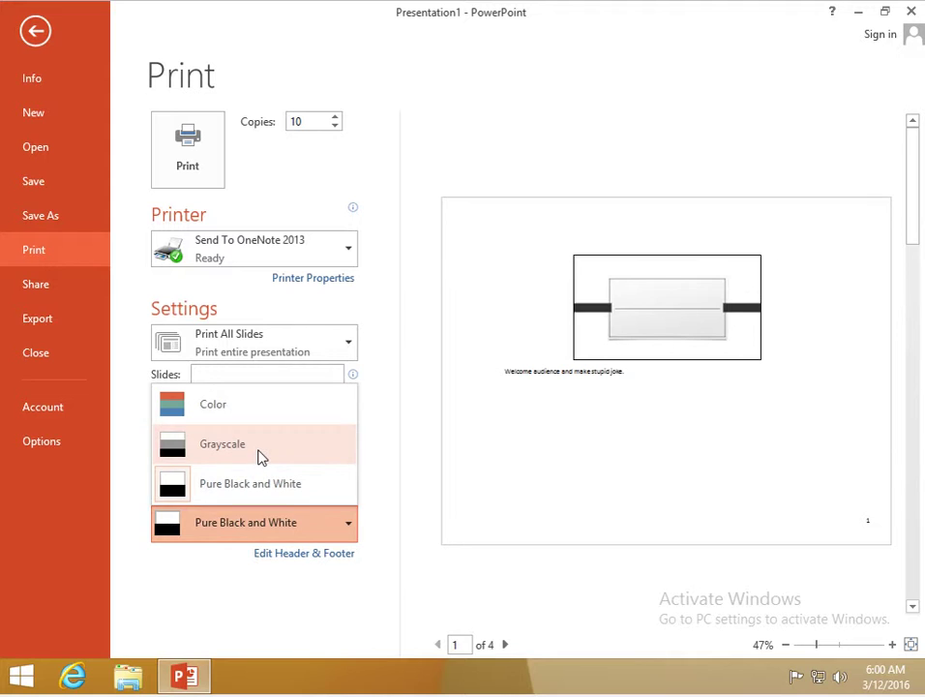
click(261, 457)
click(258, 533)
click(249, 414)
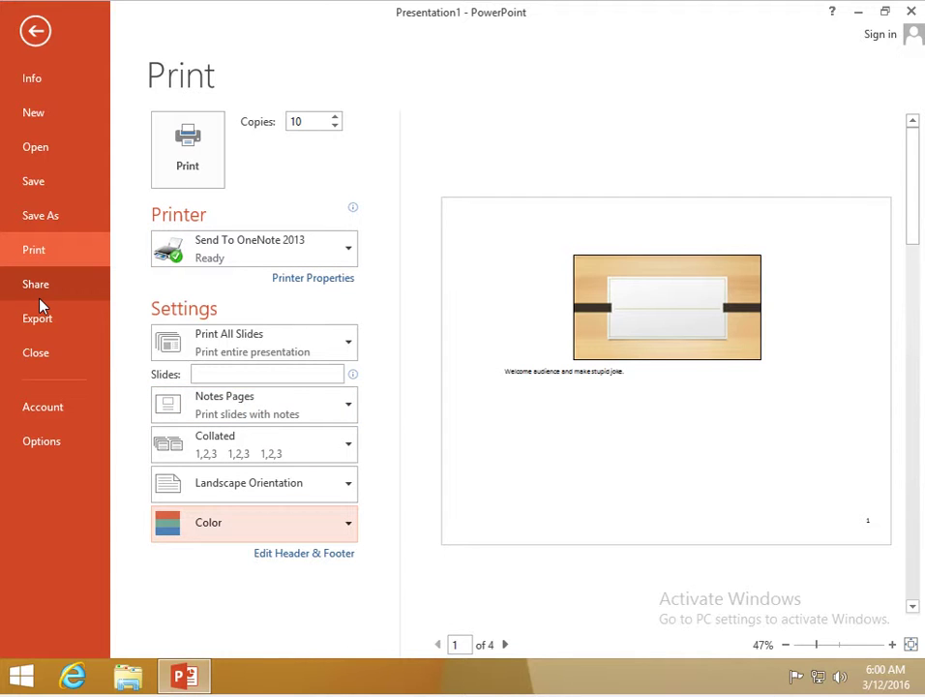
- Print a Custom Range of slides 1,3-4
click(266, 340)
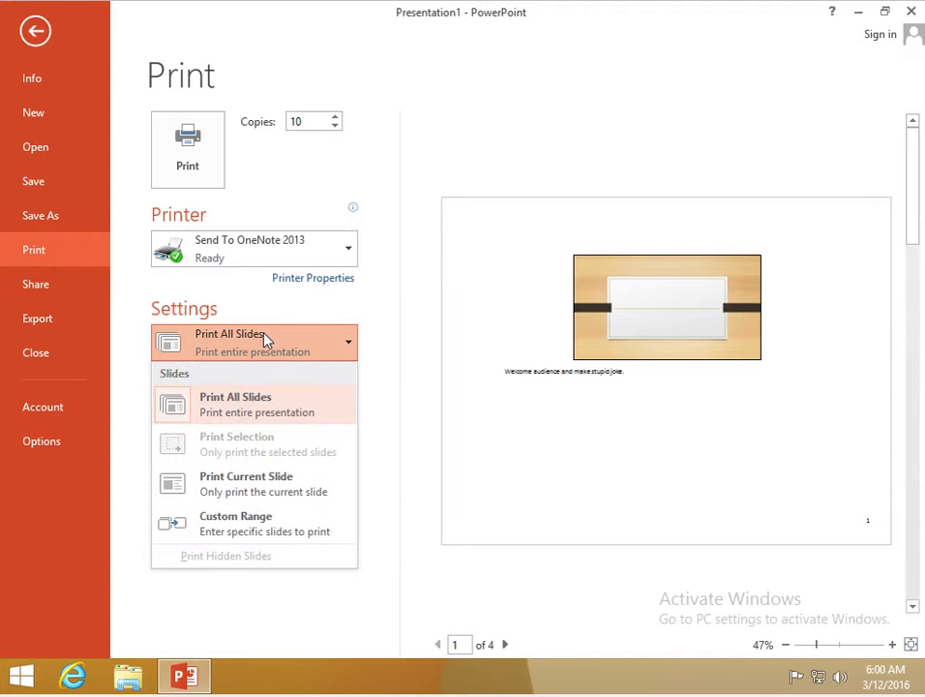
click(239, 525)
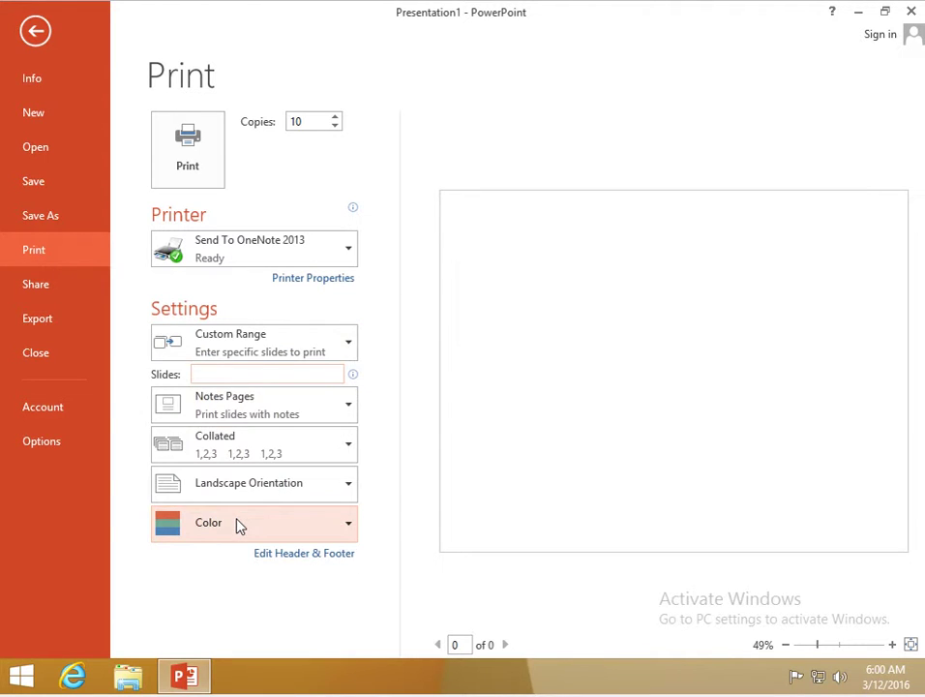
click(264, 375)
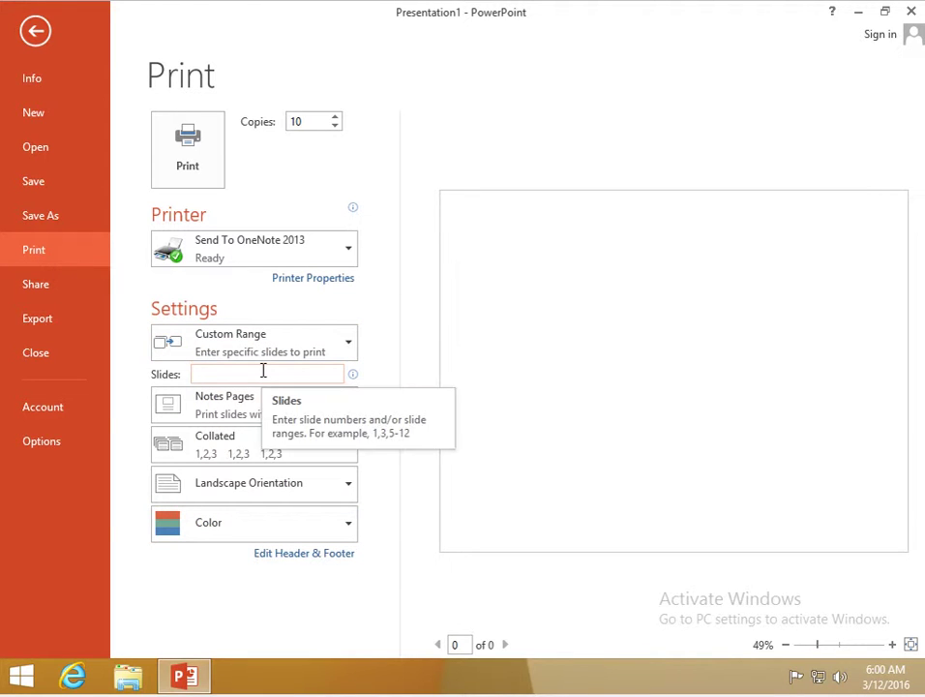
text(1-3)
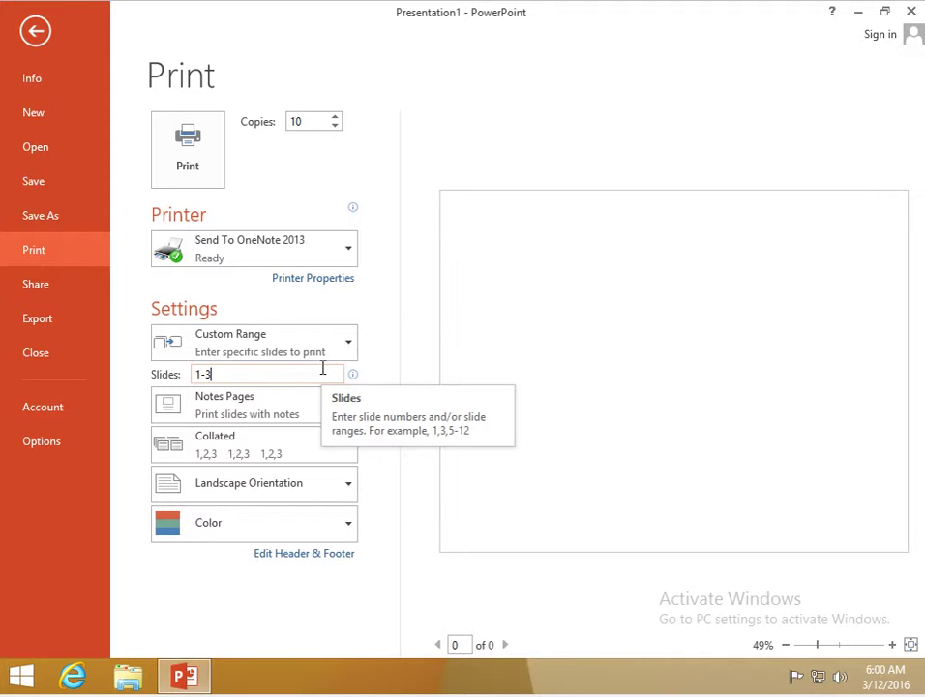
key(BackSpace)
key(BackSpace)
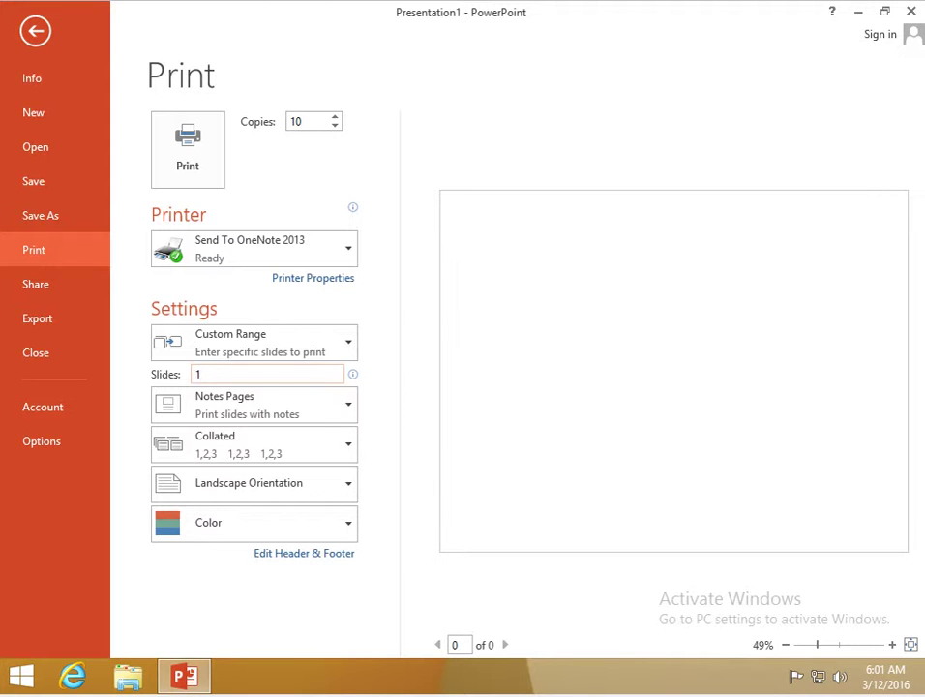
text(,)
text(2-)
text(4)
key(BackSpace)
key(BackSpace)
key(BackSpace)
text(4)
- Check the collation options and page the preview through slides 3 and 4
click(314, 447)
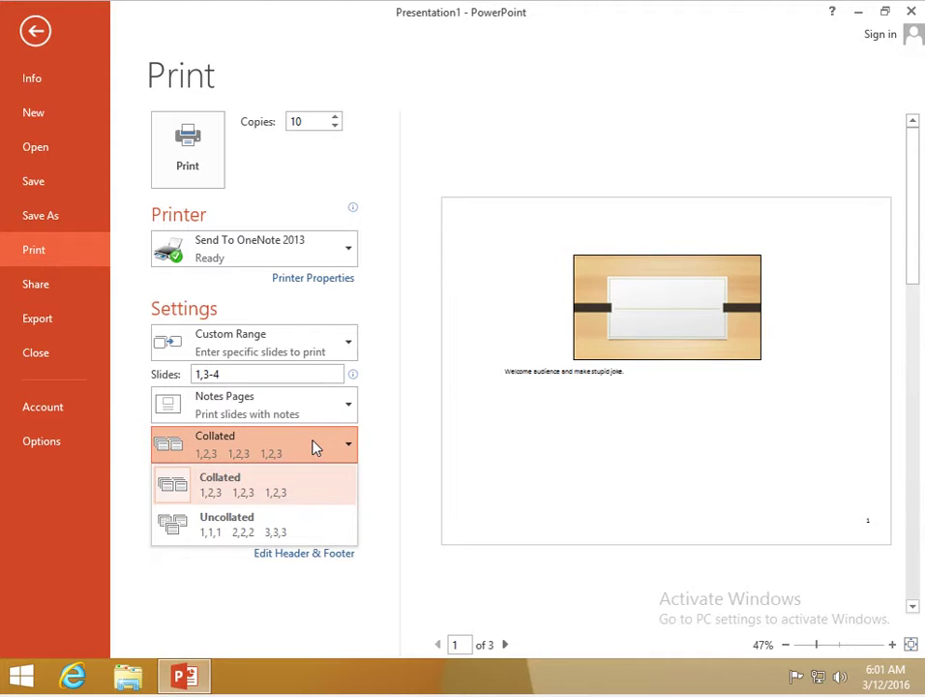
click(506, 644)
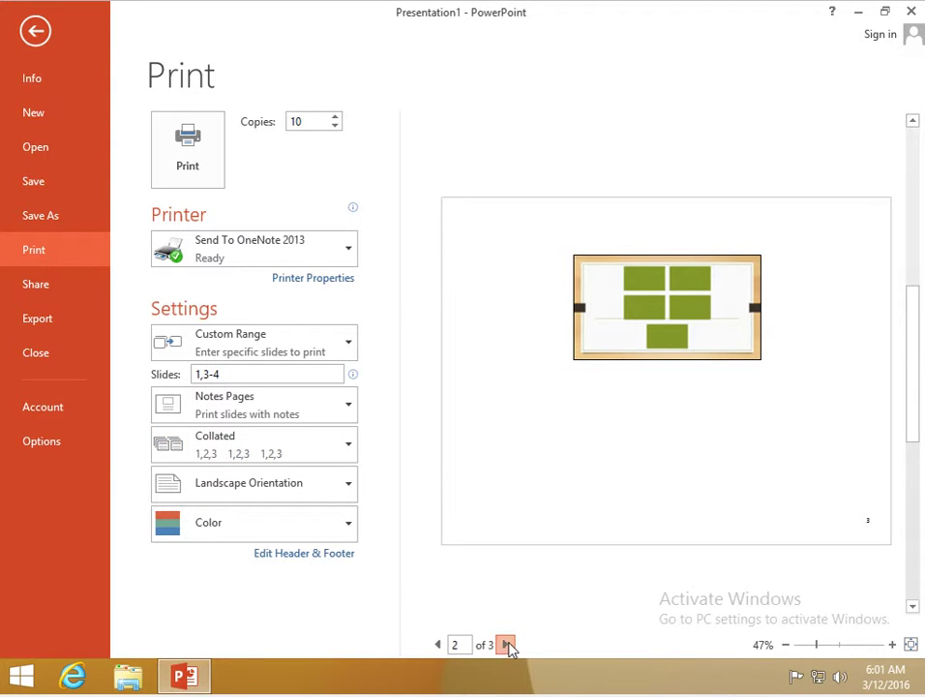
click(506, 645)
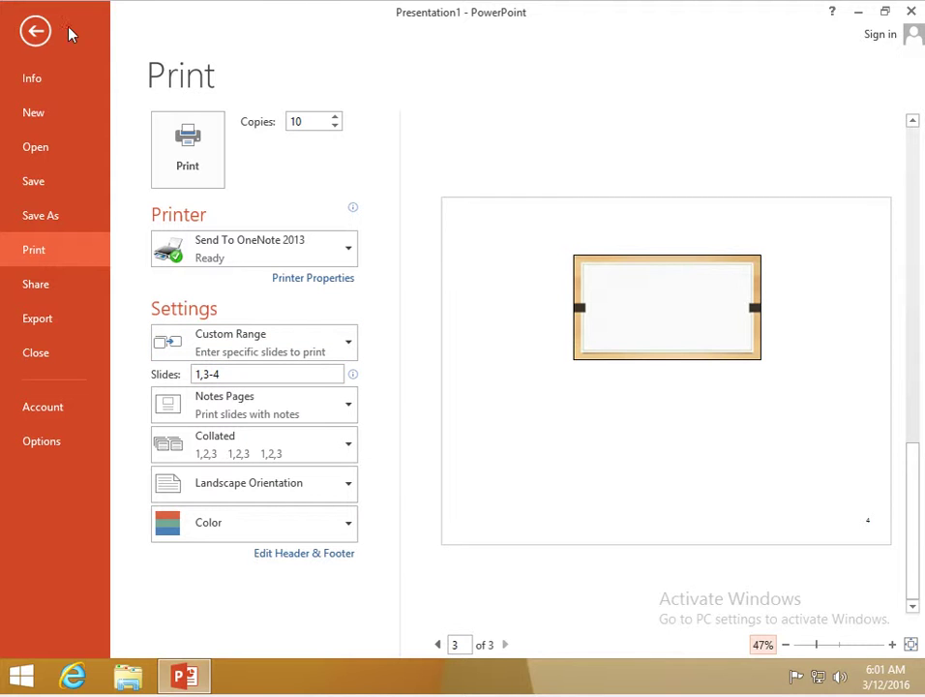
- Leave the print settings, switch back to Normal view, and clear the slide selection
click(36, 31)
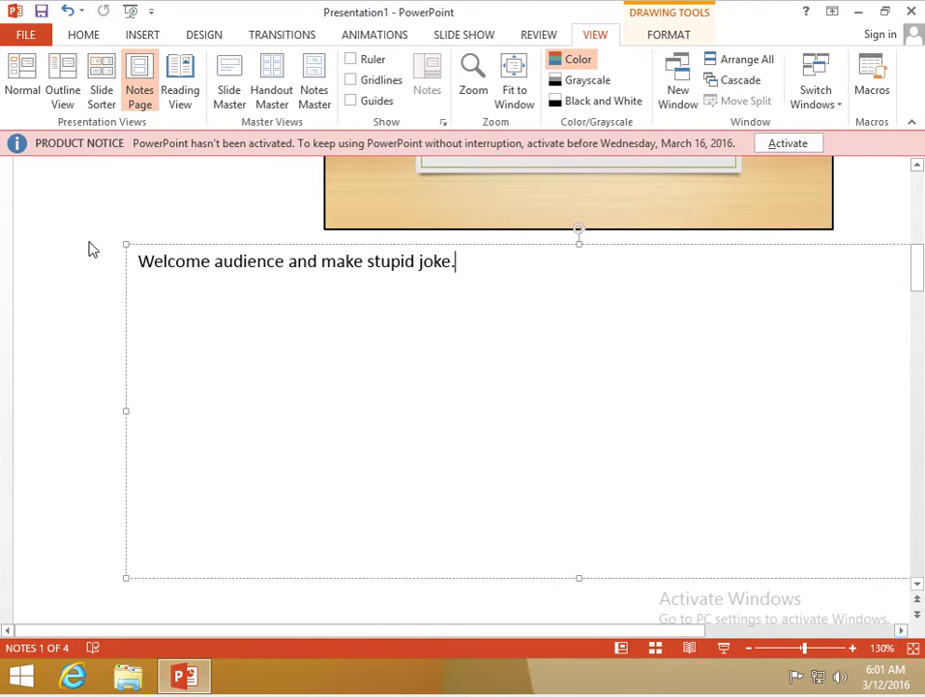
click(37, 92)
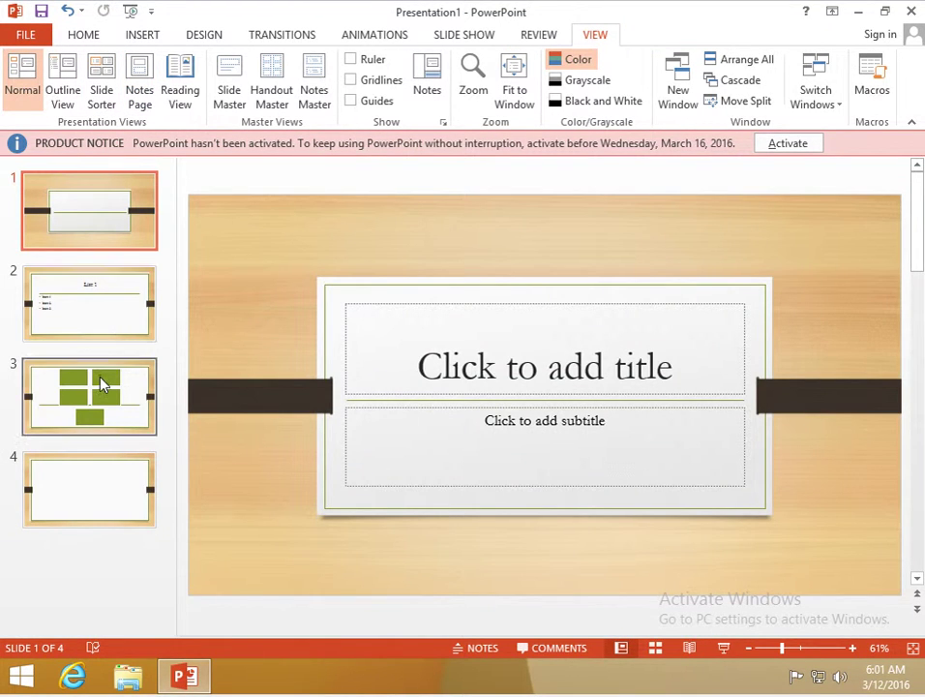
shift+click(104, 383)
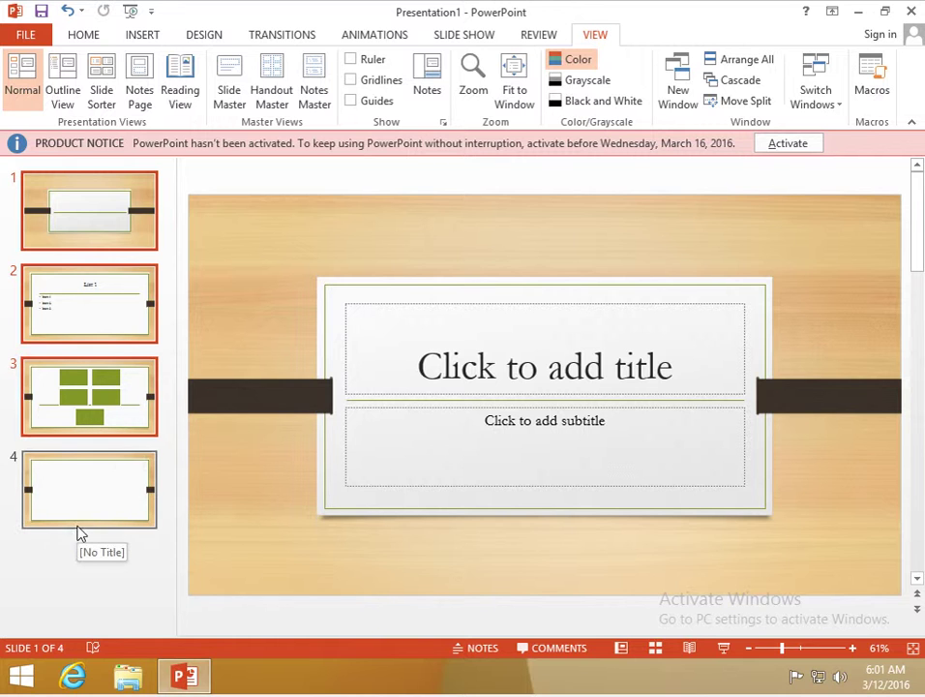
click(91, 570)
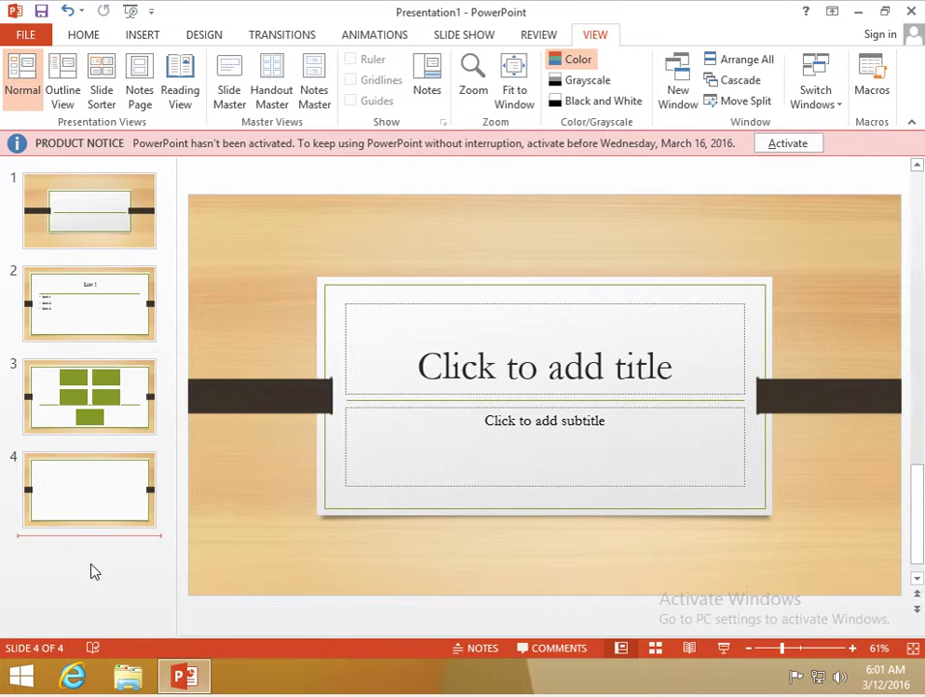
- Select slides 1, 3 and 4 and show the backstage Info page
click(115, 240)
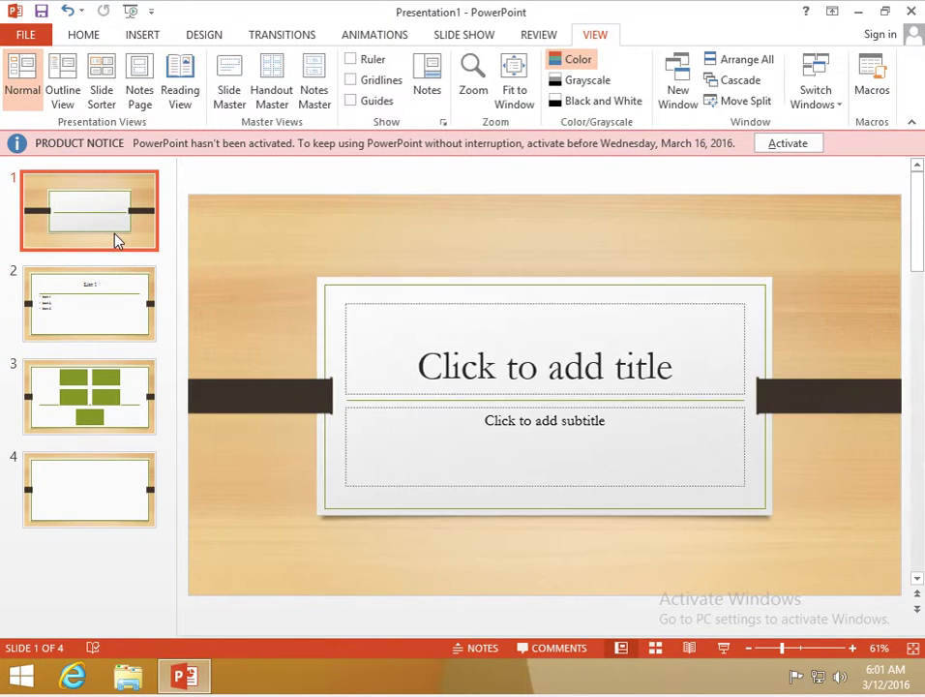
click(117, 408)
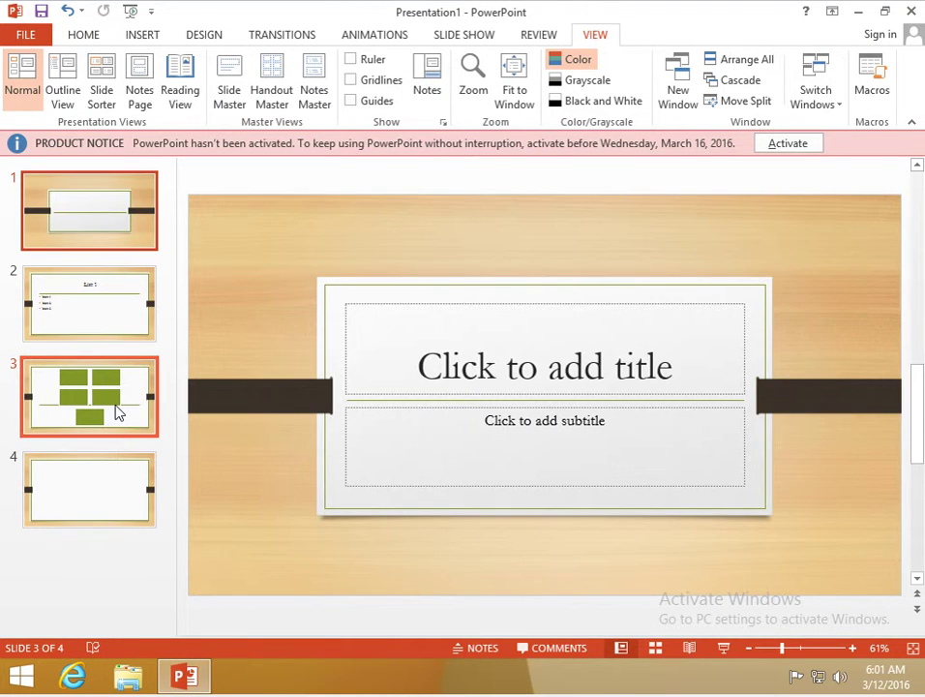
click(108, 465)
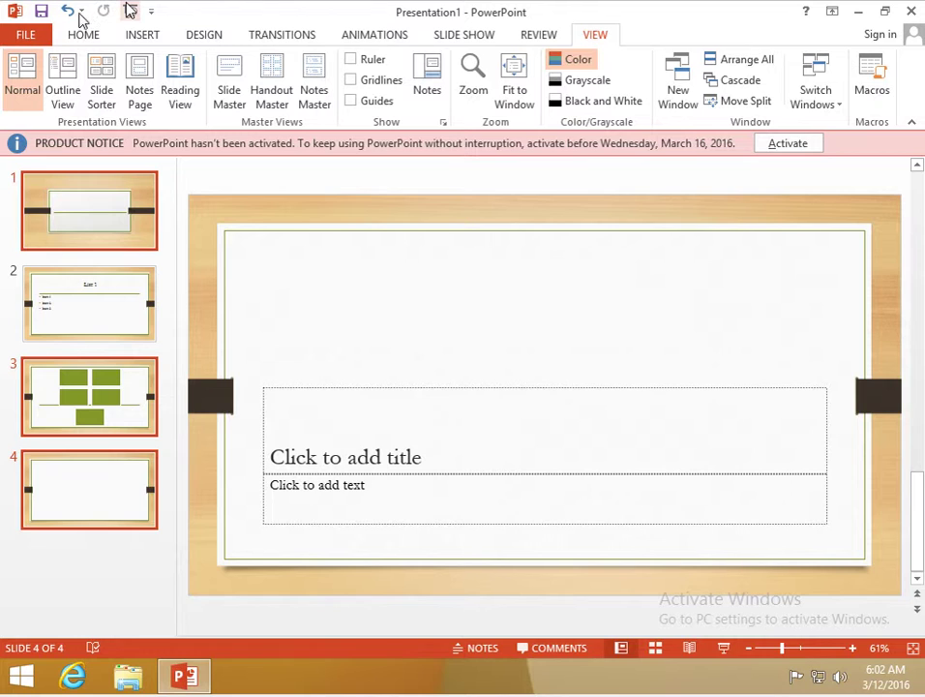
click(37, 33)
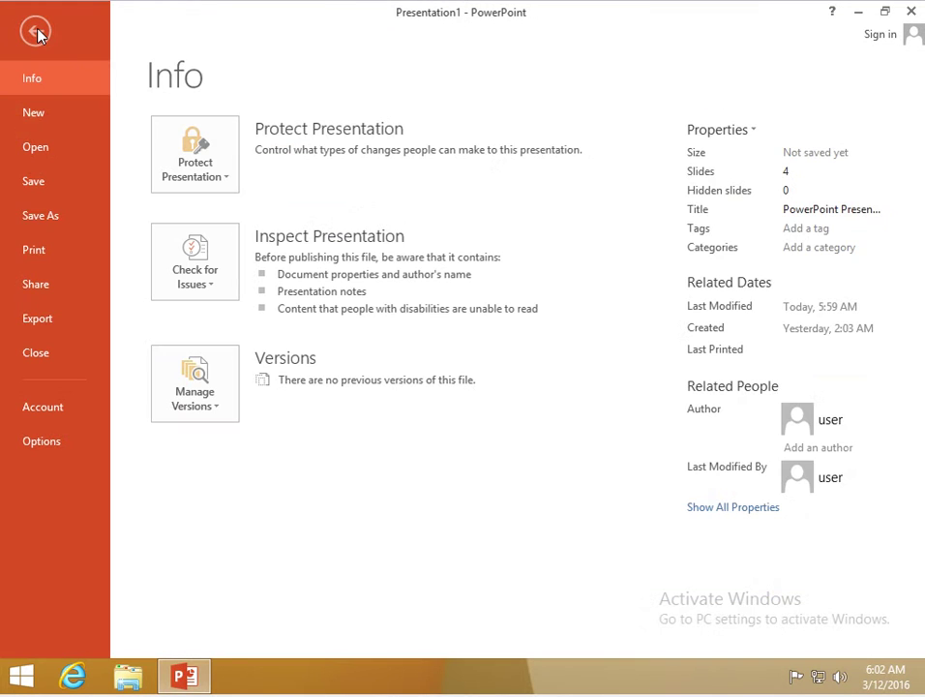
- Set printing to Print Selection with Collated kept, then go to the Export page
click(53, 250)
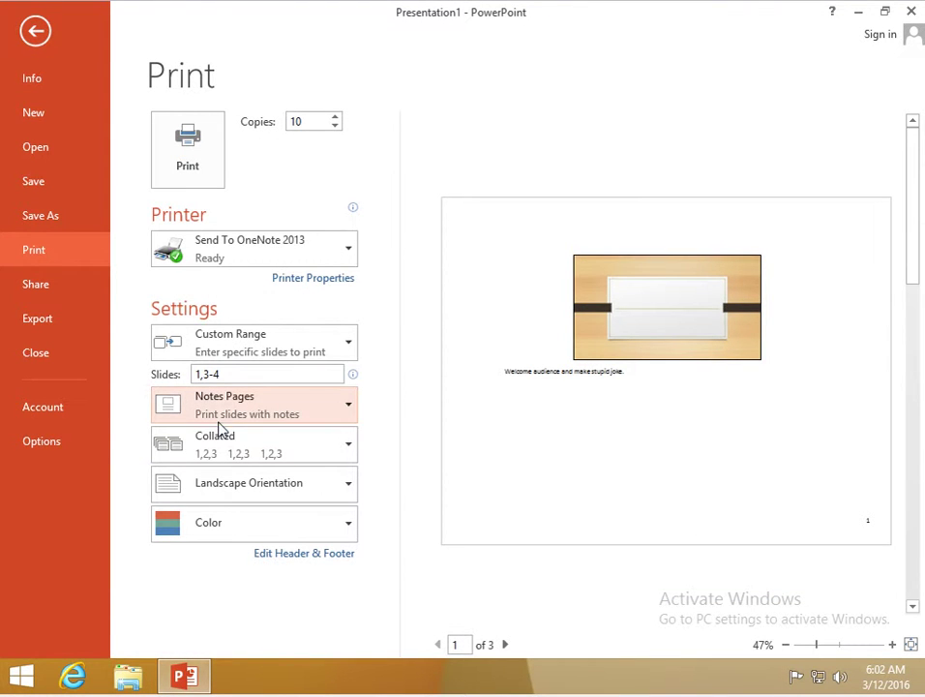
click(266, 358)
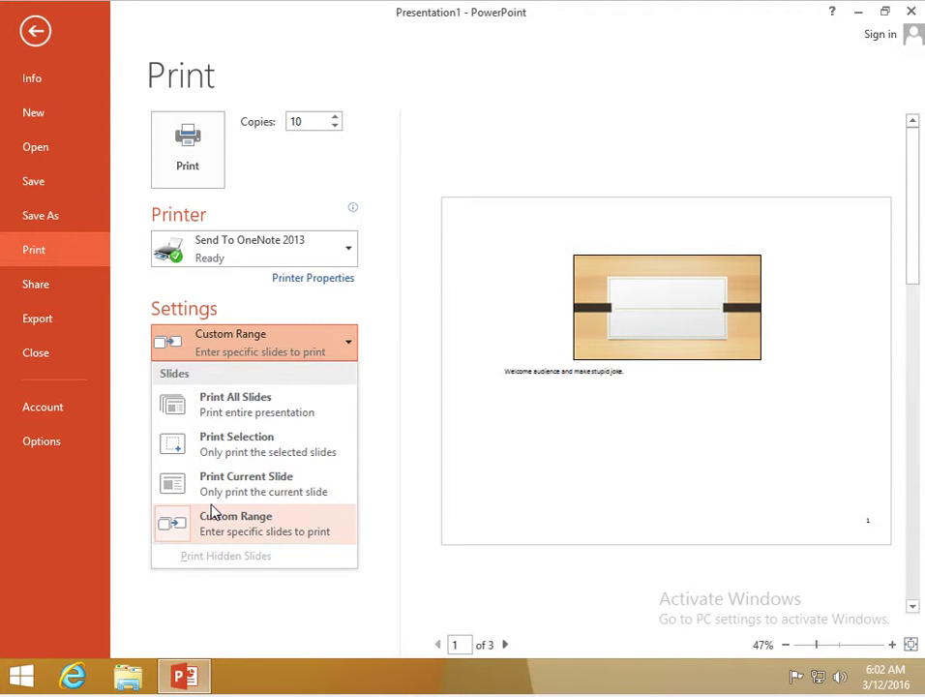
click(256, 444)
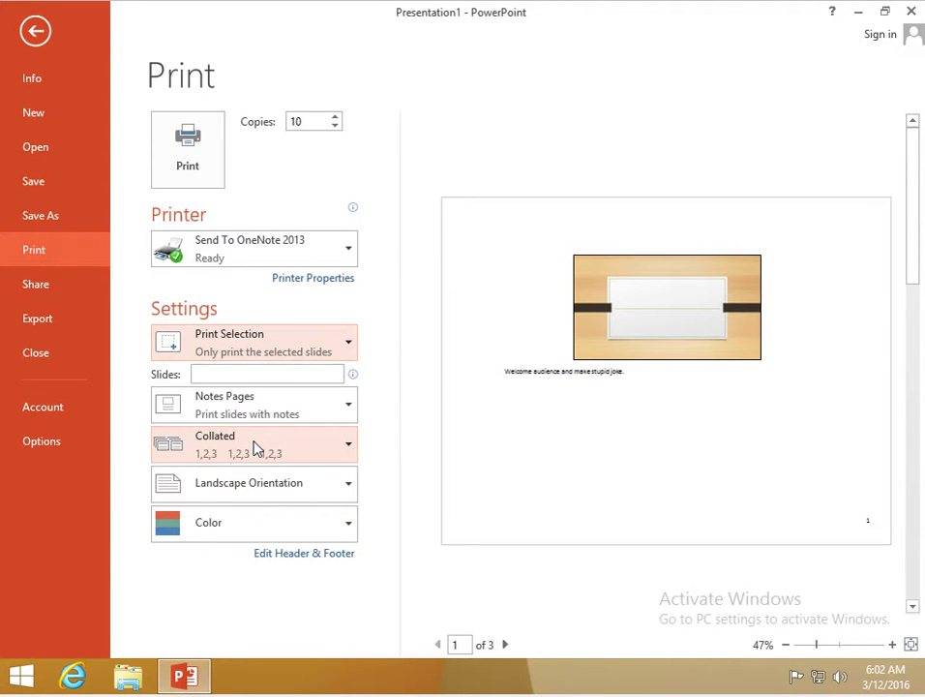
click(256, 448)
click(256, 447)
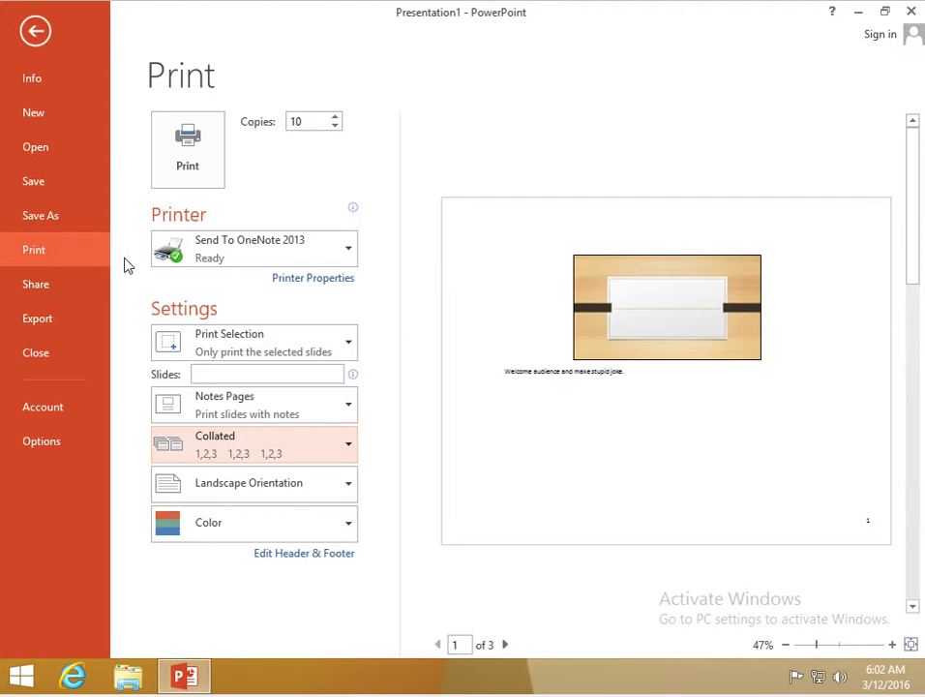
click(40, 326)
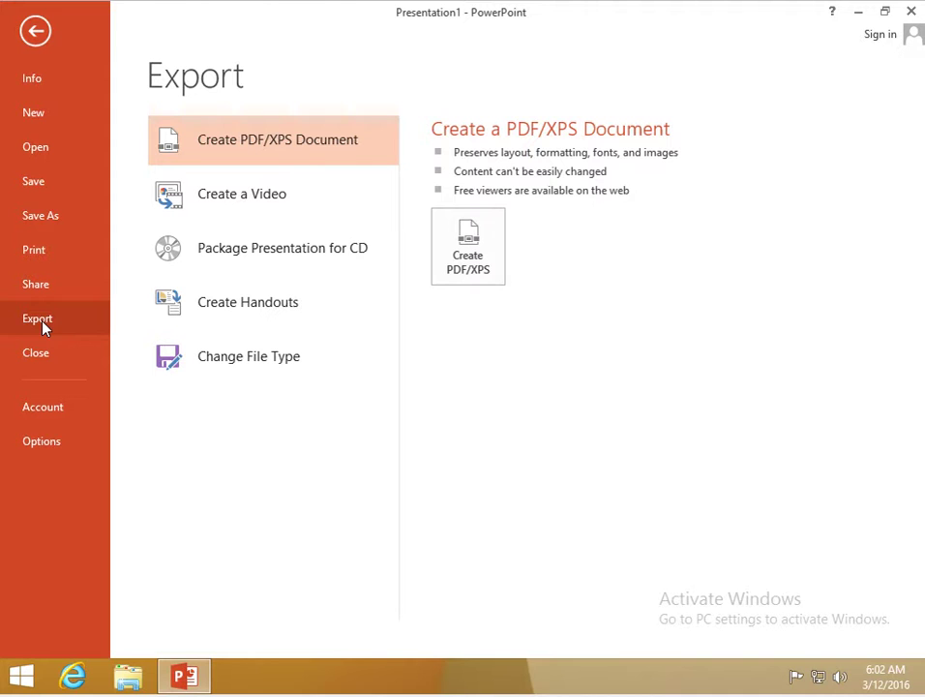
- Choose Package Presentation for CD on the Export page
click(292, 260)
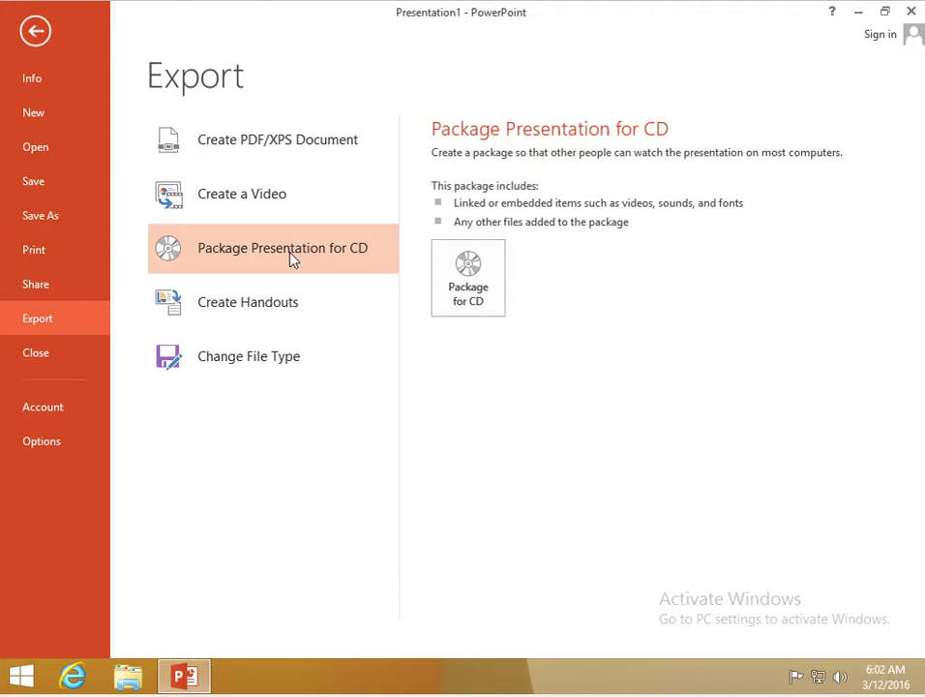
- Start Package for CD, name the CD 'test Export', and select Presentation1.pptx
click(467, 289)
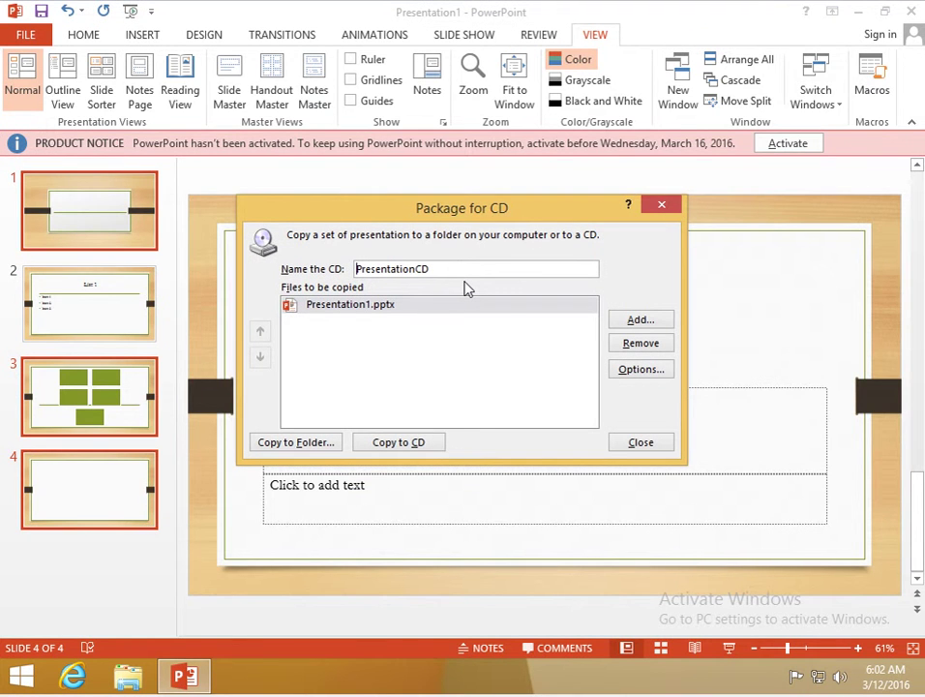
drag(463, 269, 307, 269)
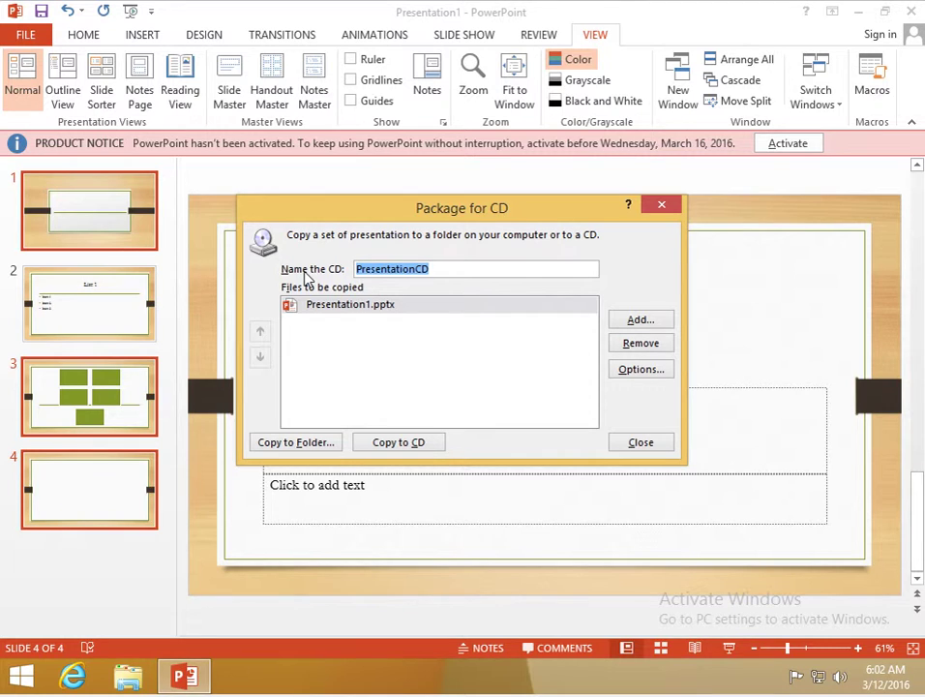
text(test)
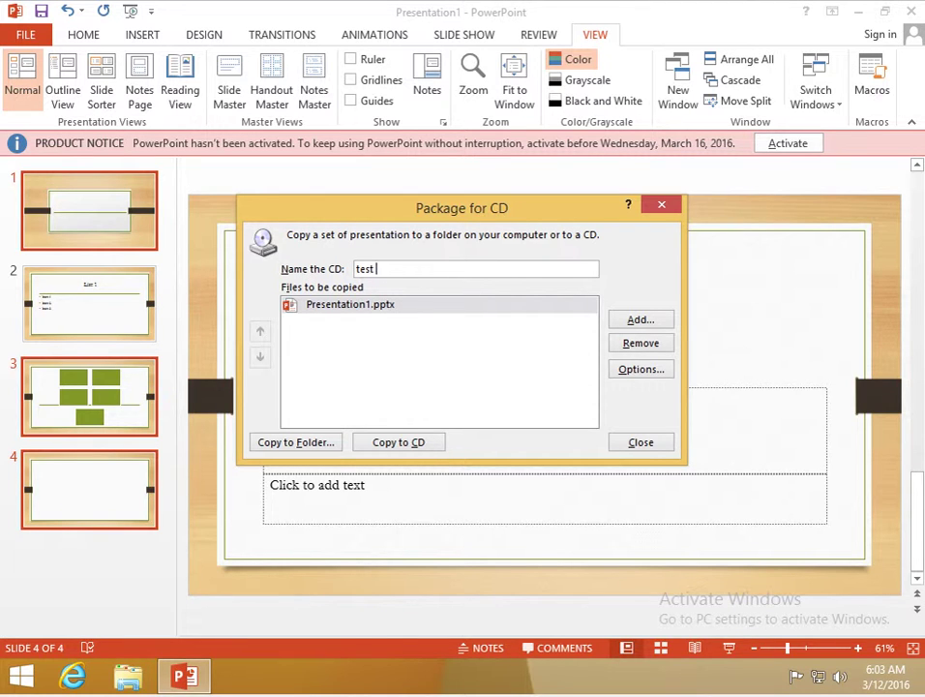
text( Export)
click(450, 311)
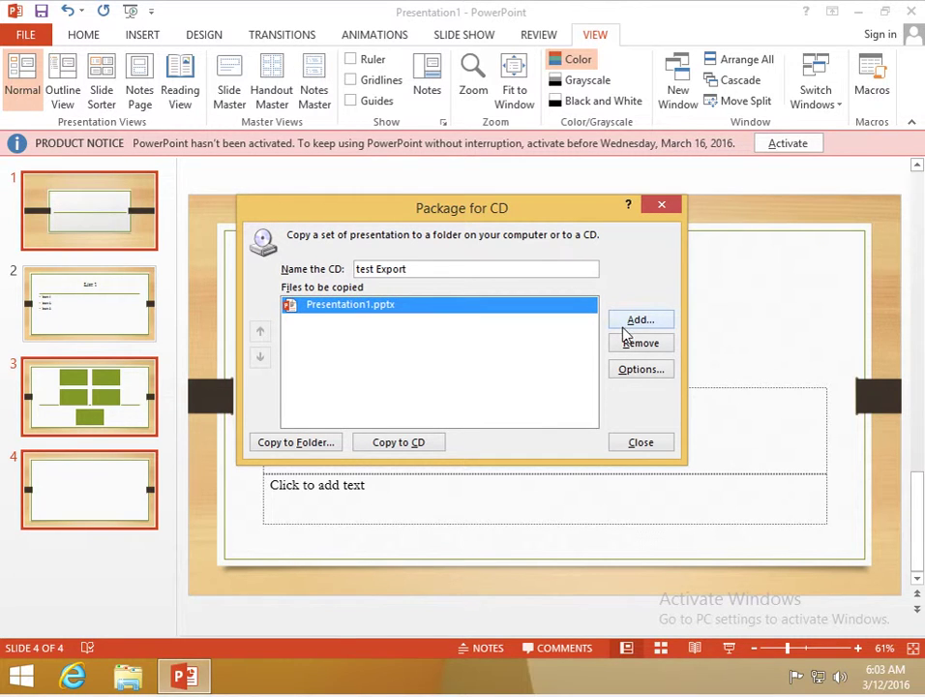
click(624, 379)
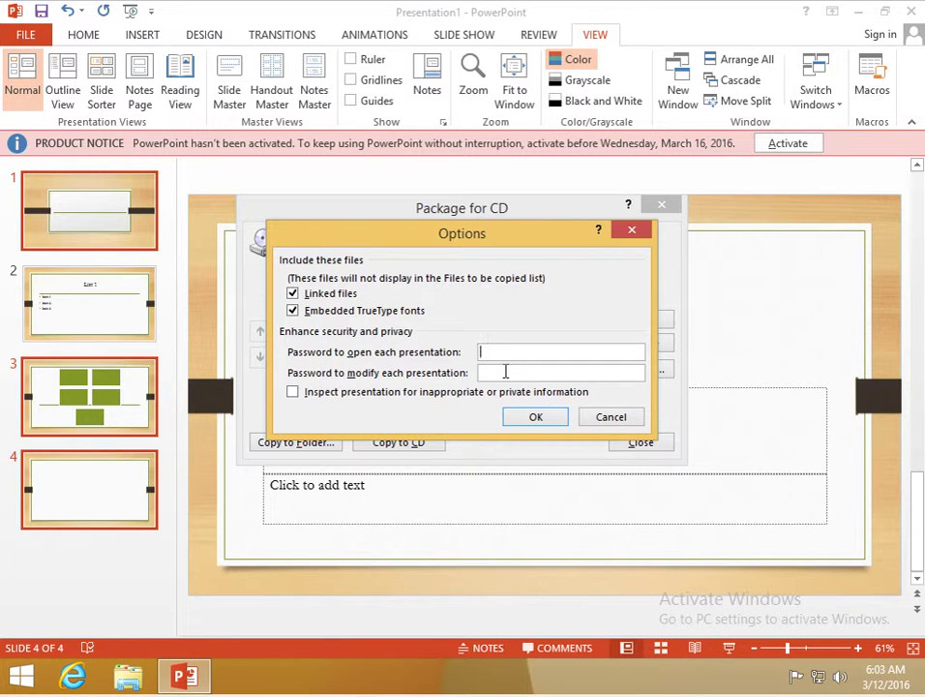
click(504, 372)
click(537, 414)
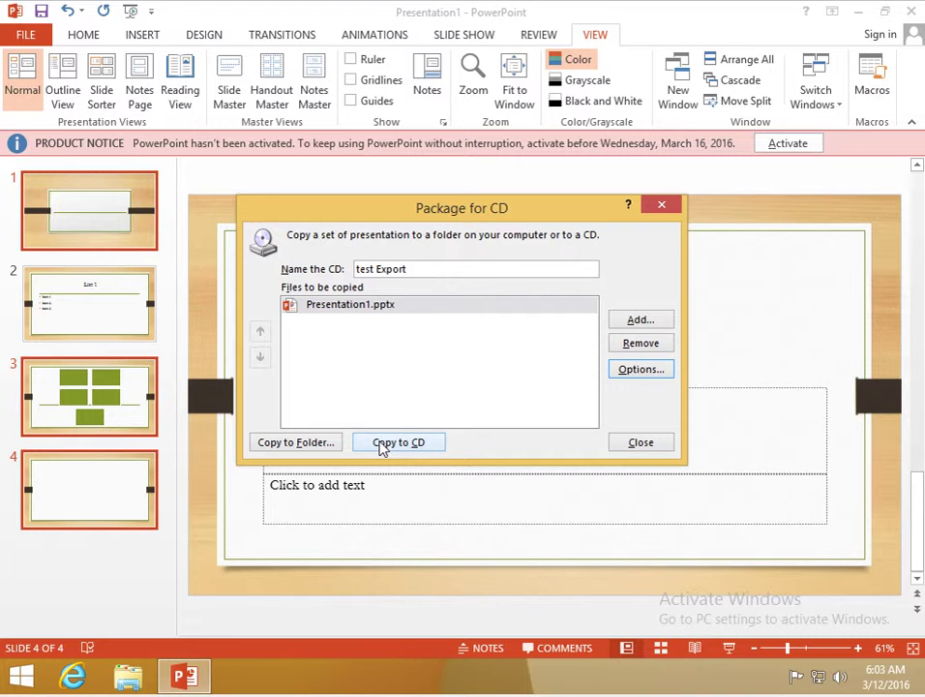
- Copy the package with linked files to the 'test Export' folder
click(284, 447)
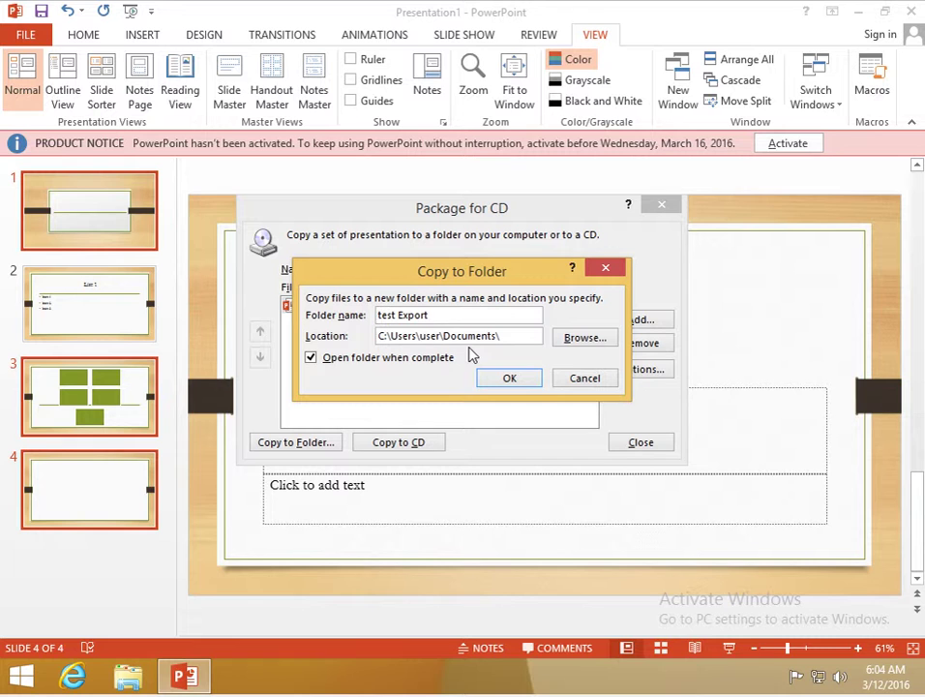
click(497, 381)
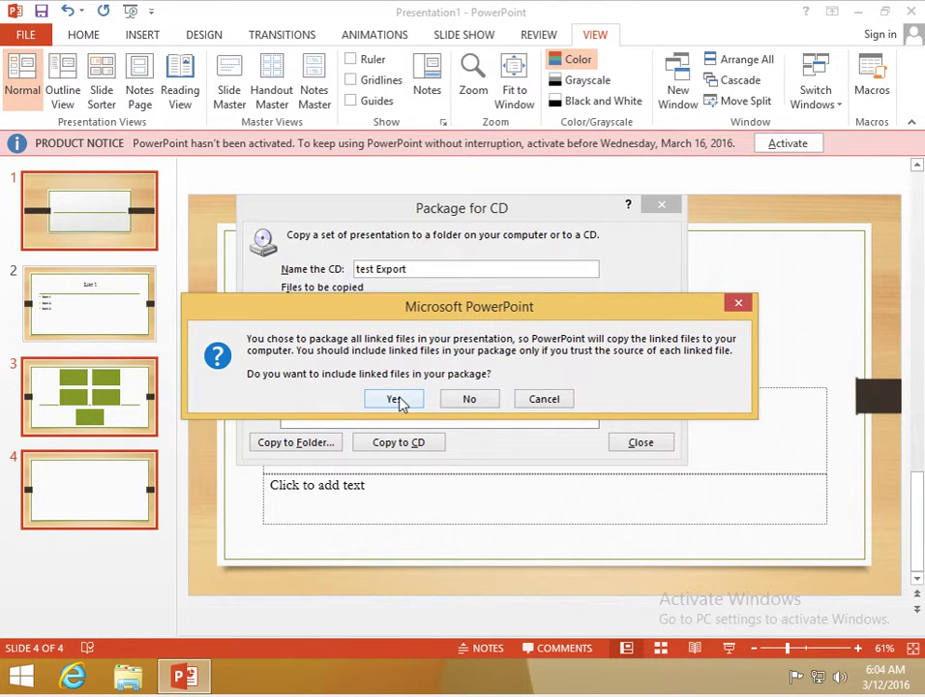
click(398, 400)
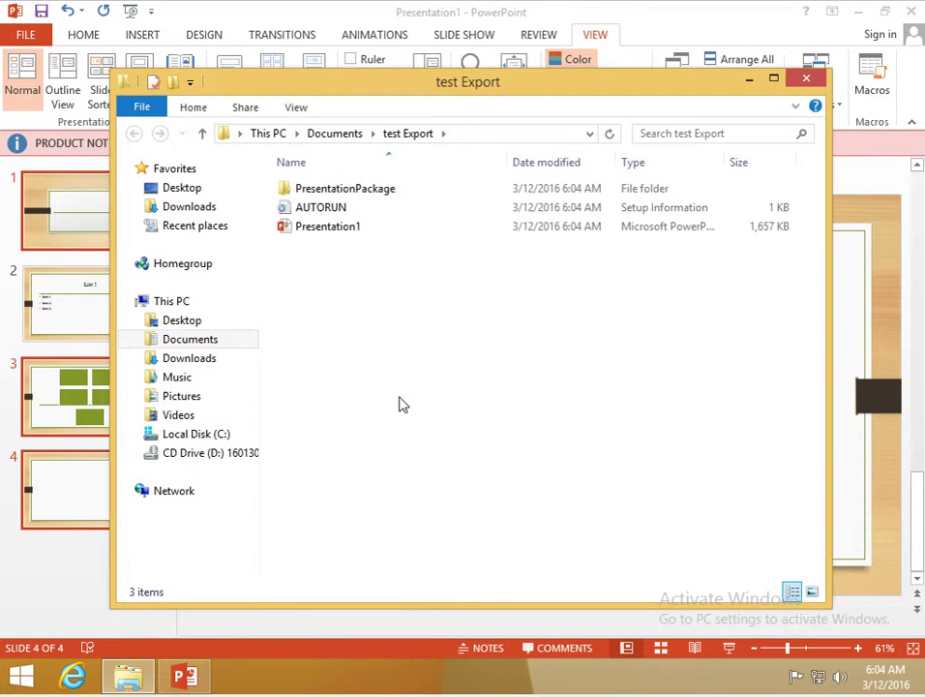
- Open the PresentationPackage folder and launch its PresentationPackage web page in Internet Explorer
click(345, 207)
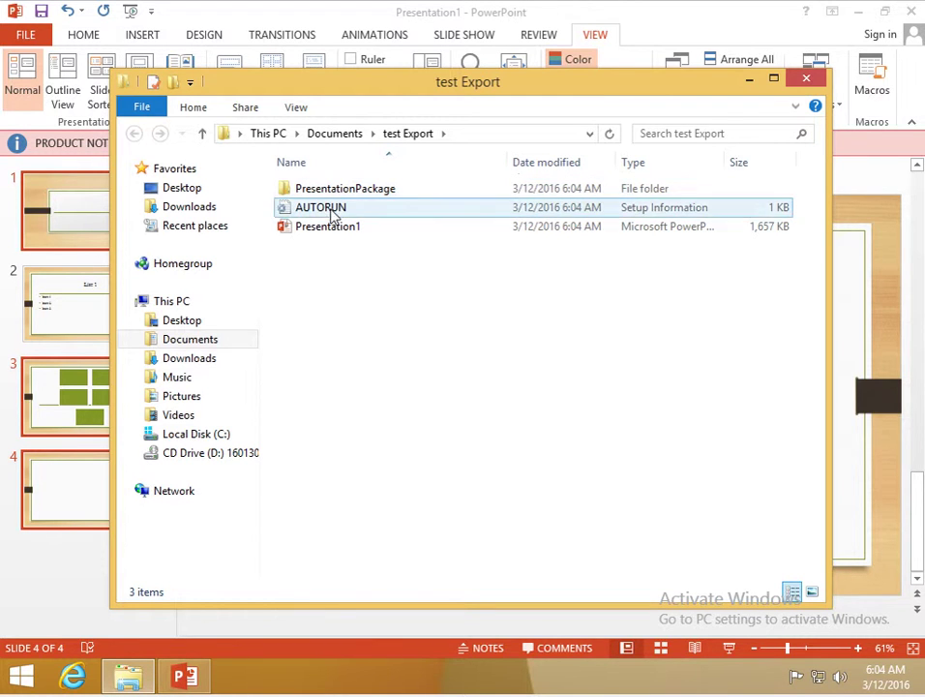
double_click(352, 193)
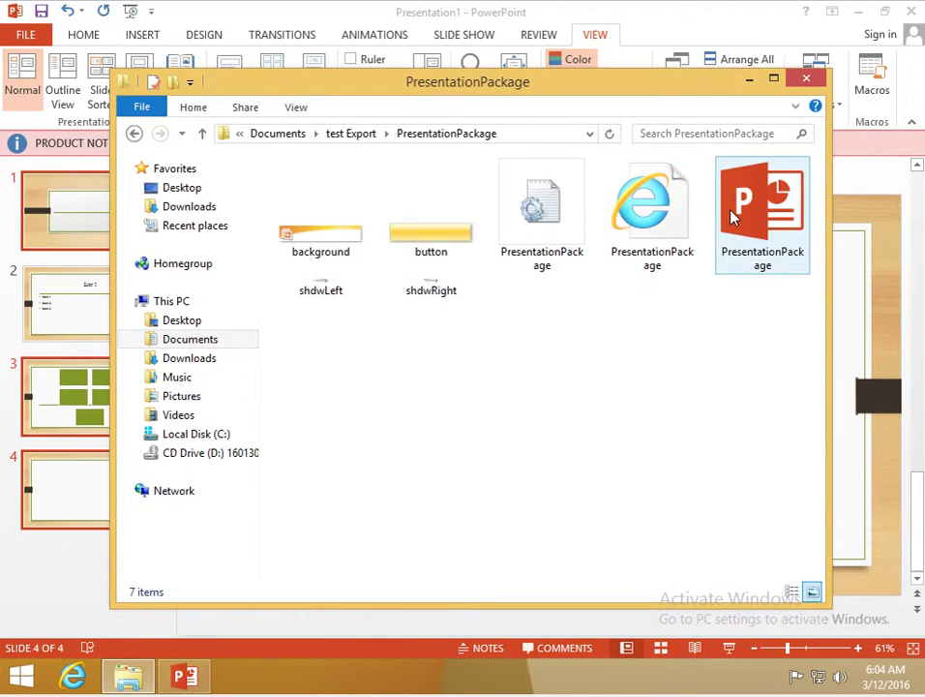
click(672, 224)
double_click(672, 225)
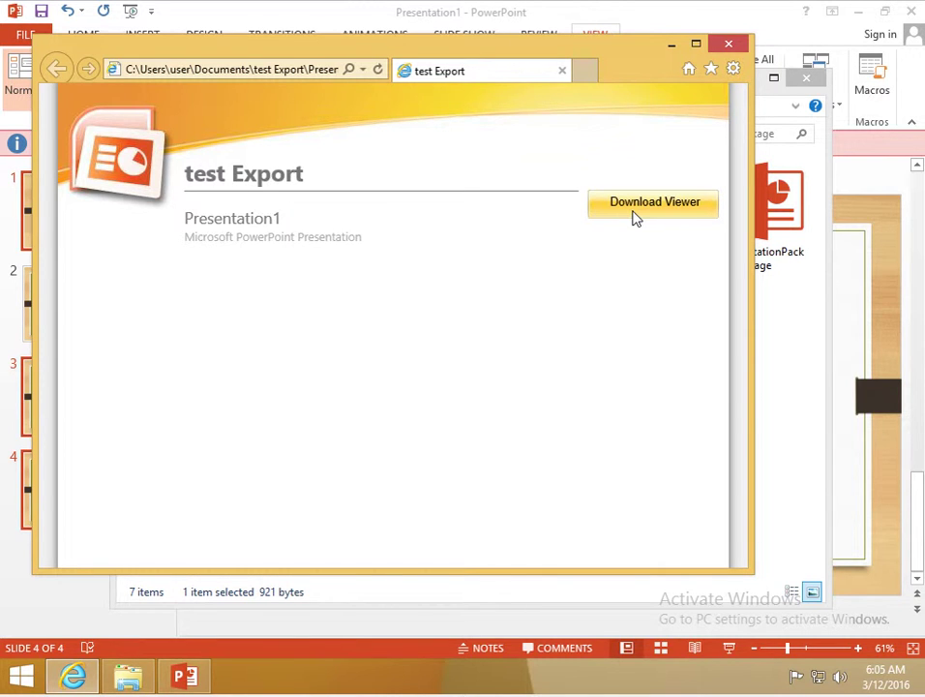
- Follow Download Viewer to the PowerPoint Viewer 2007 page, then close Internet Explorer
click(638, 211)
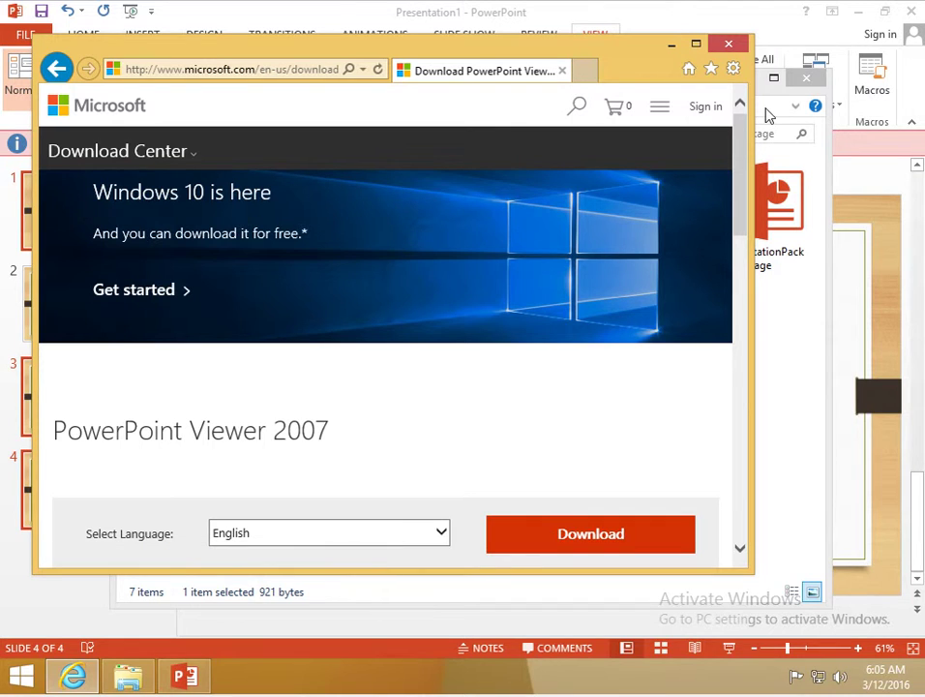
click(719, 50)
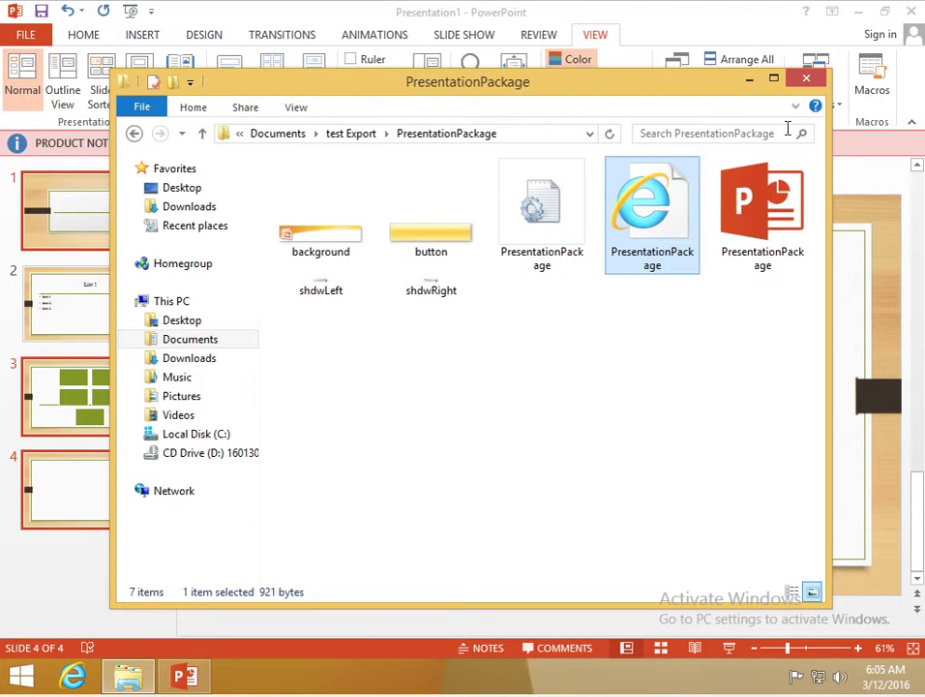
- Close the PresentationPackage Explorer window and the Package for CD dialog
click(803, 79)
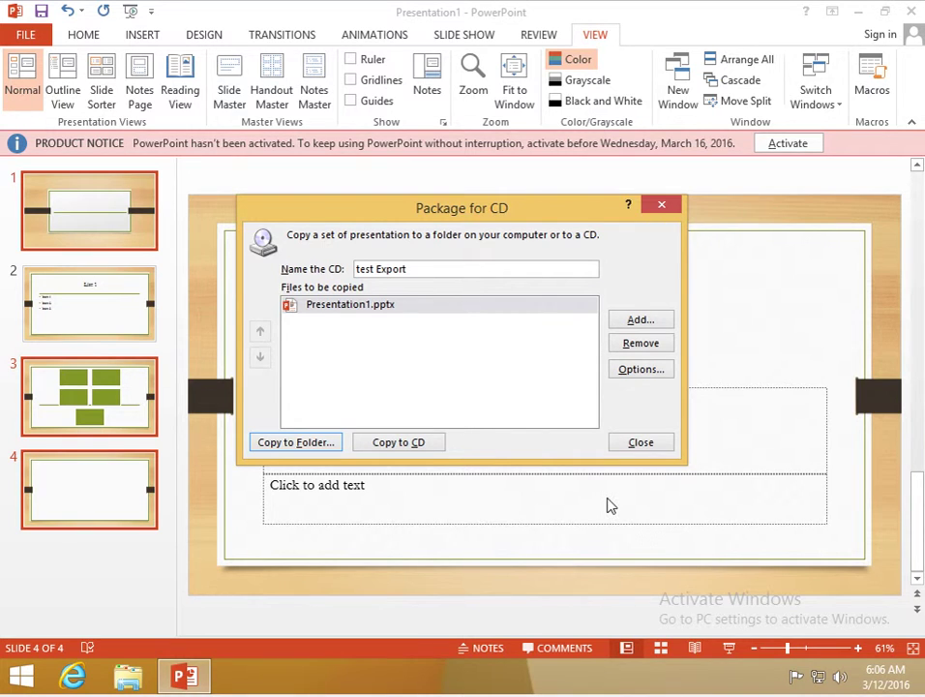
click(660, 443)
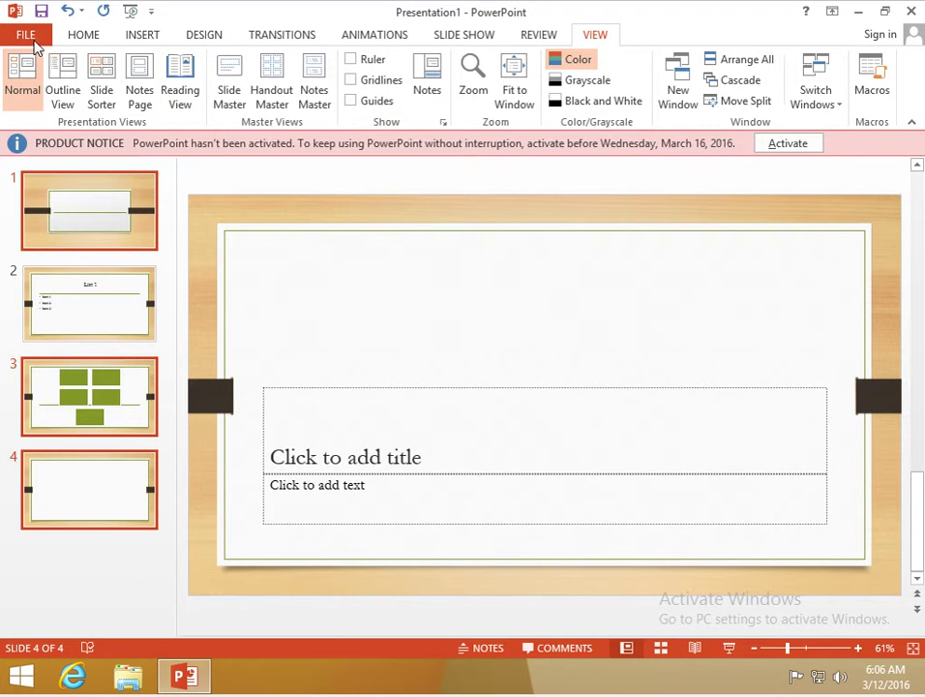
- Open File > Save As > Browse and view the Save as type format list
click(32, 39)
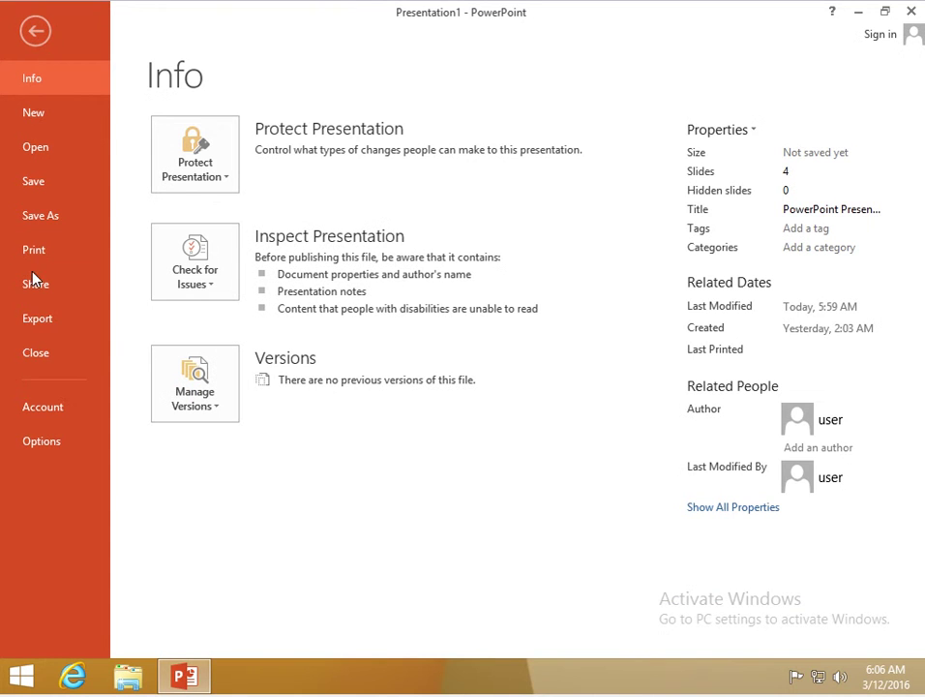
click(44, 216)
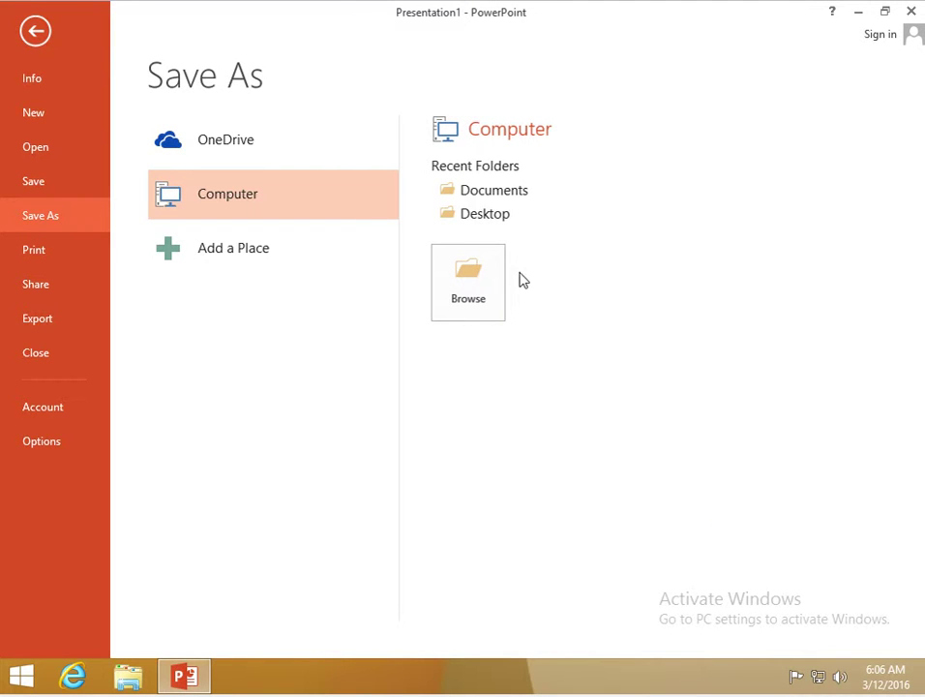
click(474, 286)
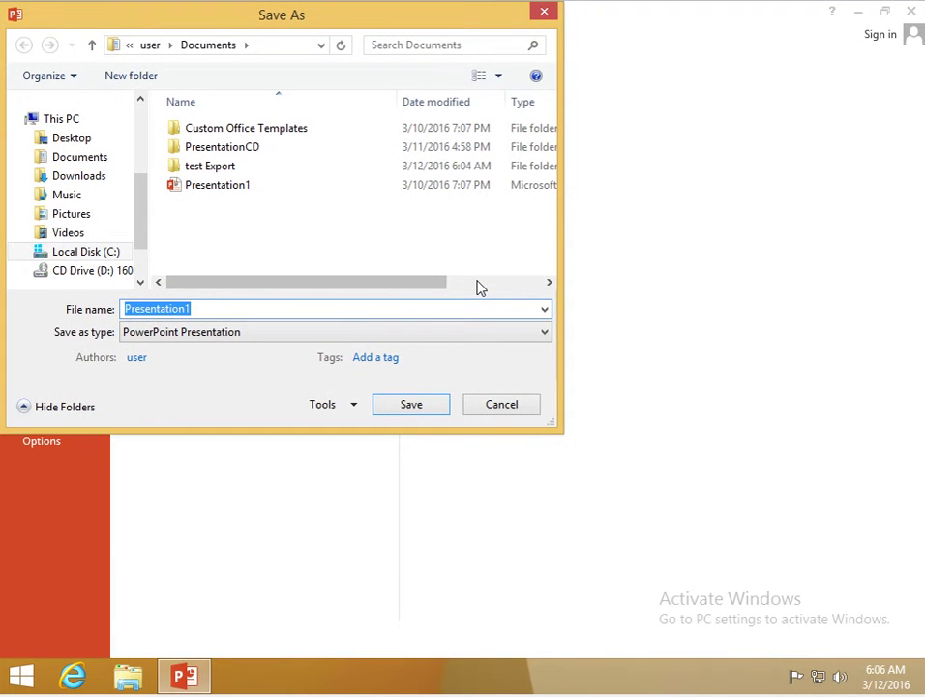
click(485, 331)
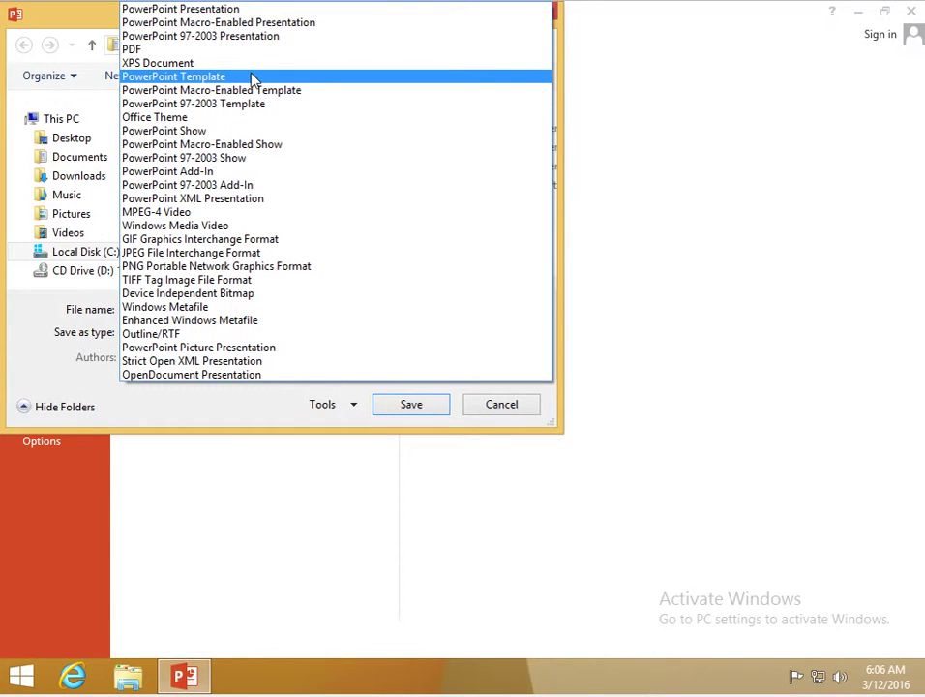
click(517, 415)
- Cancel the Save As dialog without saving
click(517, 414)
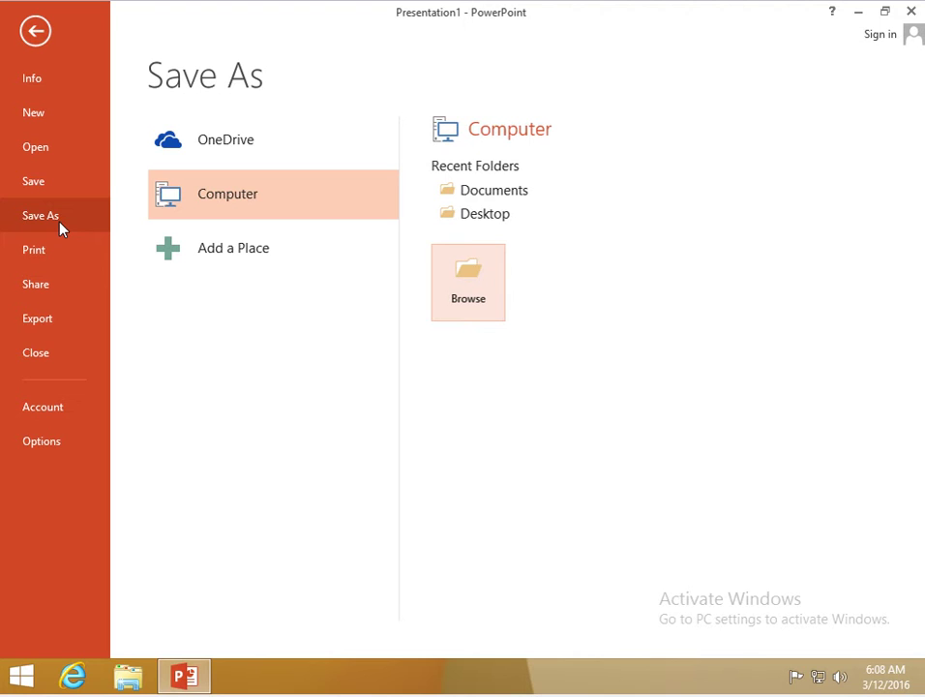
- Save Presentation1 in Documents with the PowerPoint 97-2003 Presentation file type
click(476, 268)
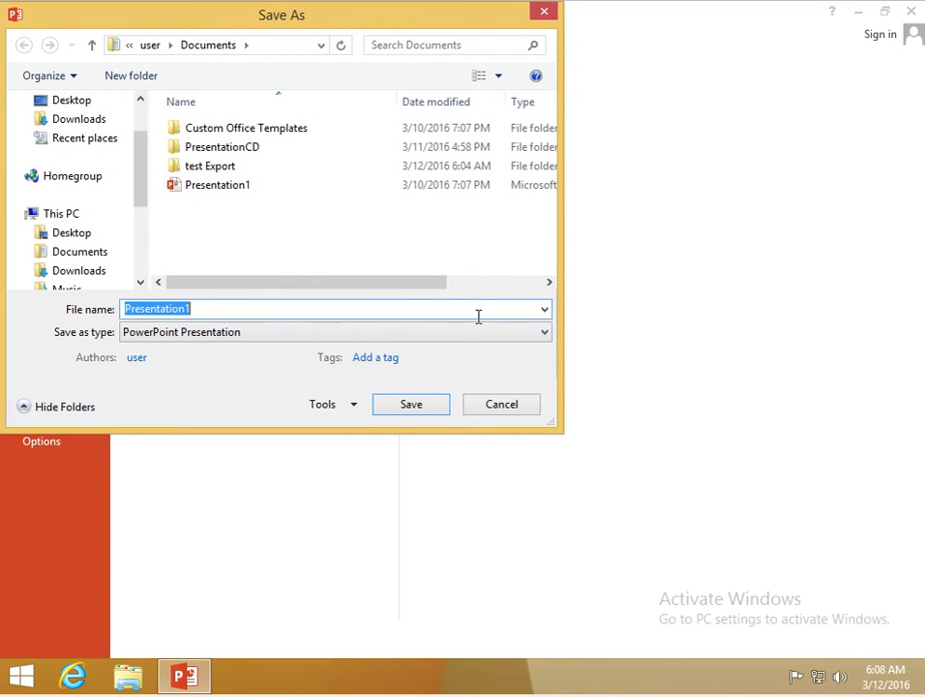
click(498, 334)
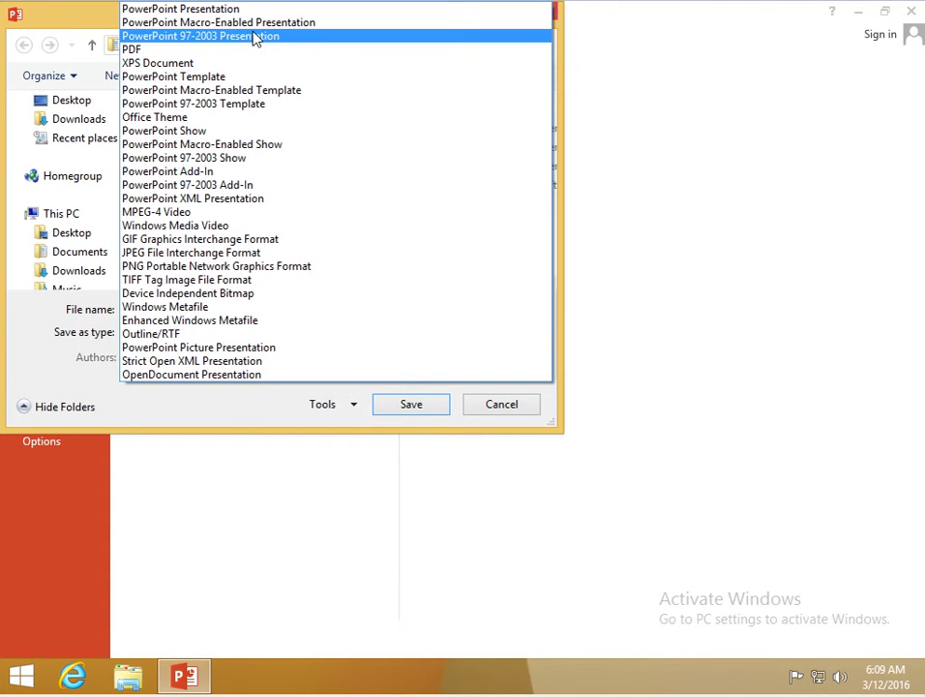
click(254, 38)
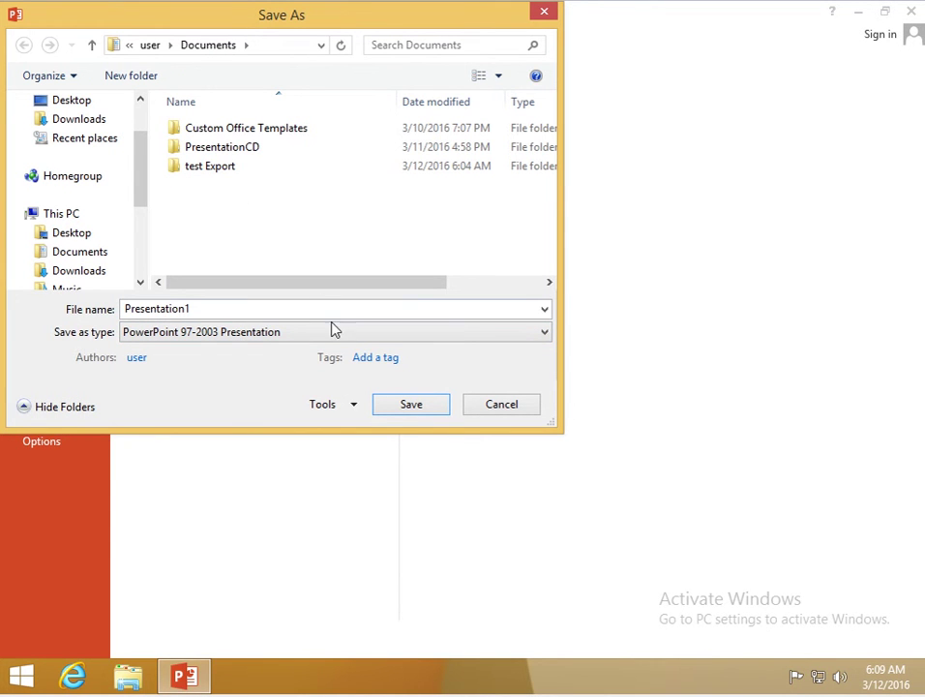
click(410, 407)
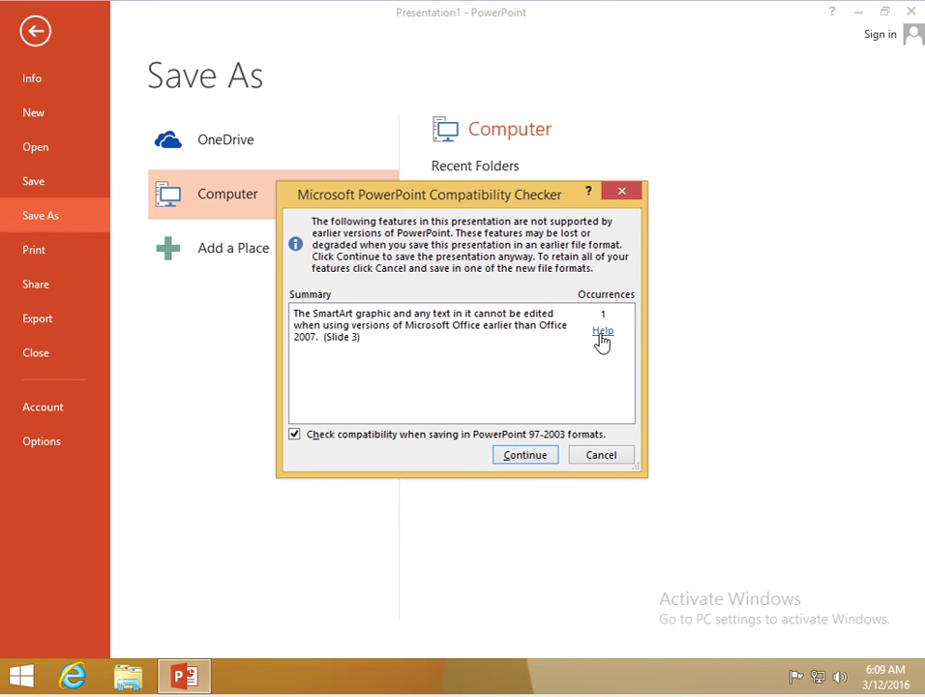
- Accept the Compatibility Checker's SmartArt warning so the save proceeds in Compatibility Mode
click(520, 452)
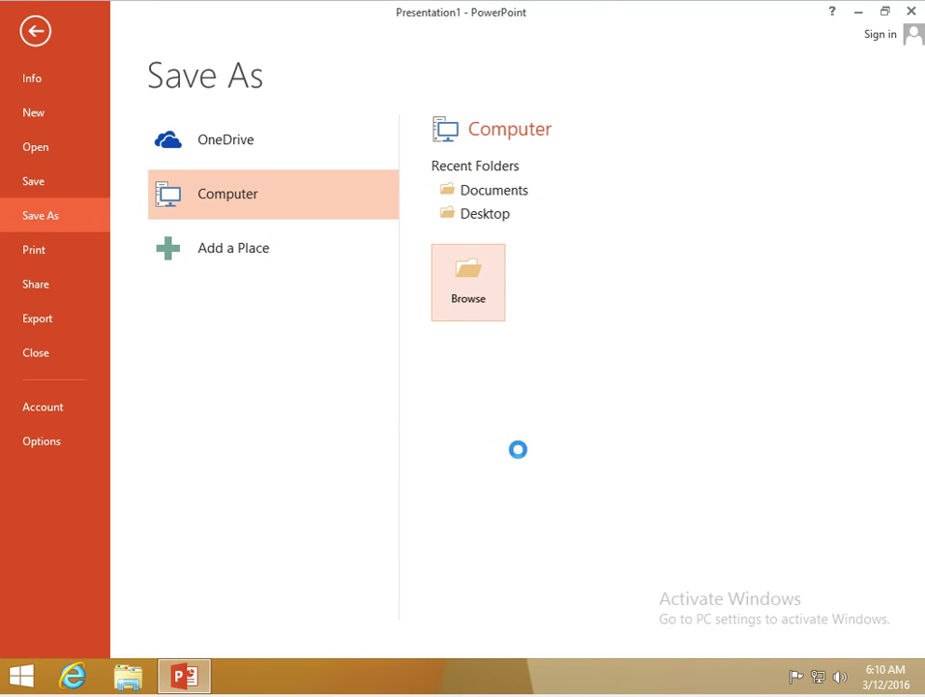